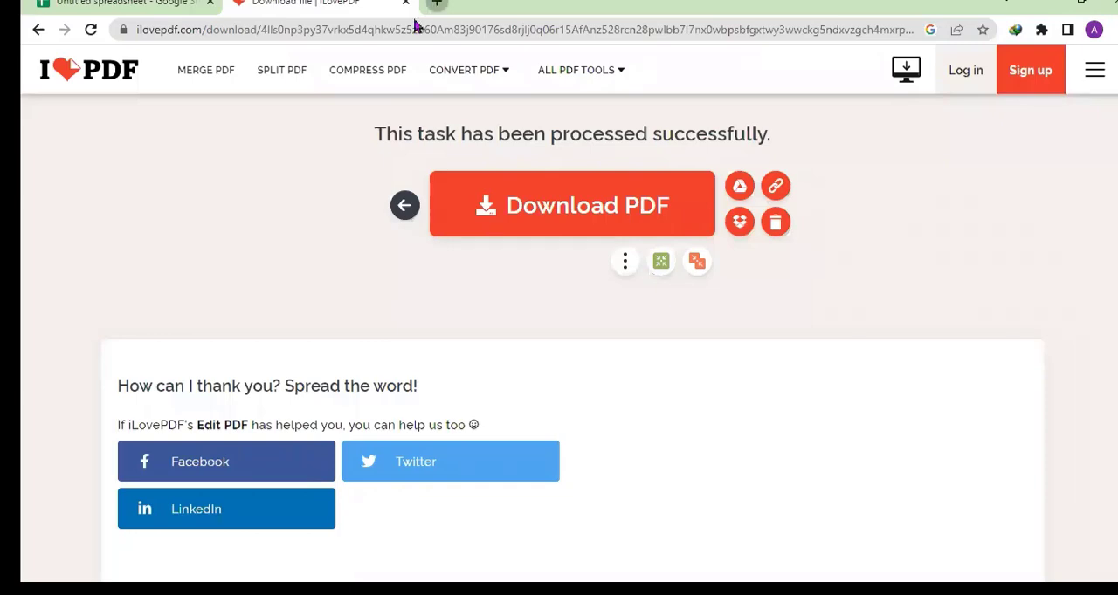
# - Search the web for "asana project management" in a new browser tab
pyautogui.click(436, 4)
pyautogui.click(399, 30)
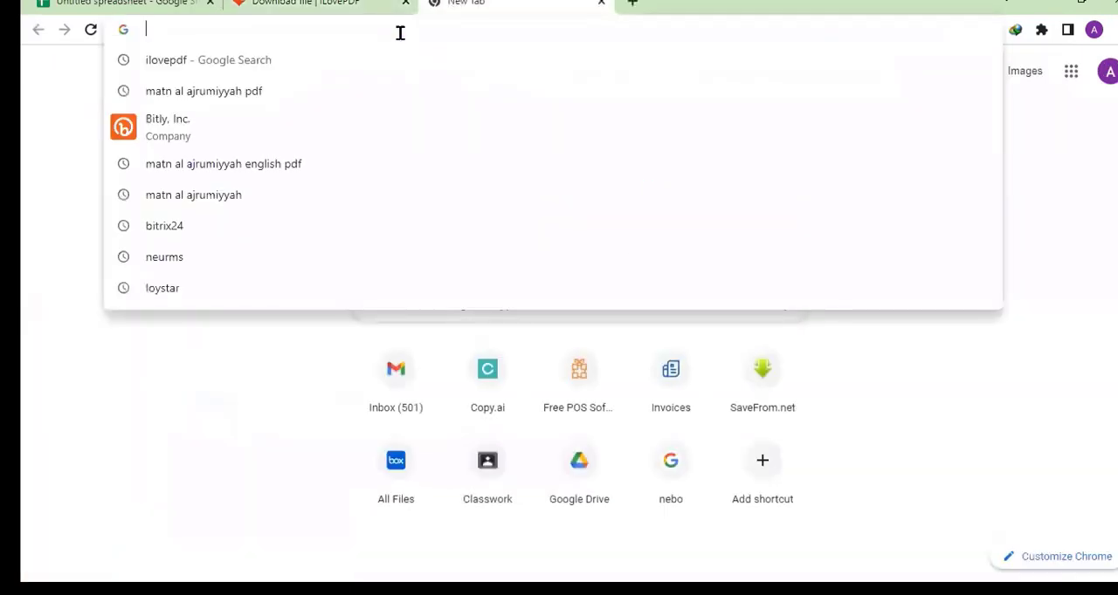
pyautogui.write('ASANA')
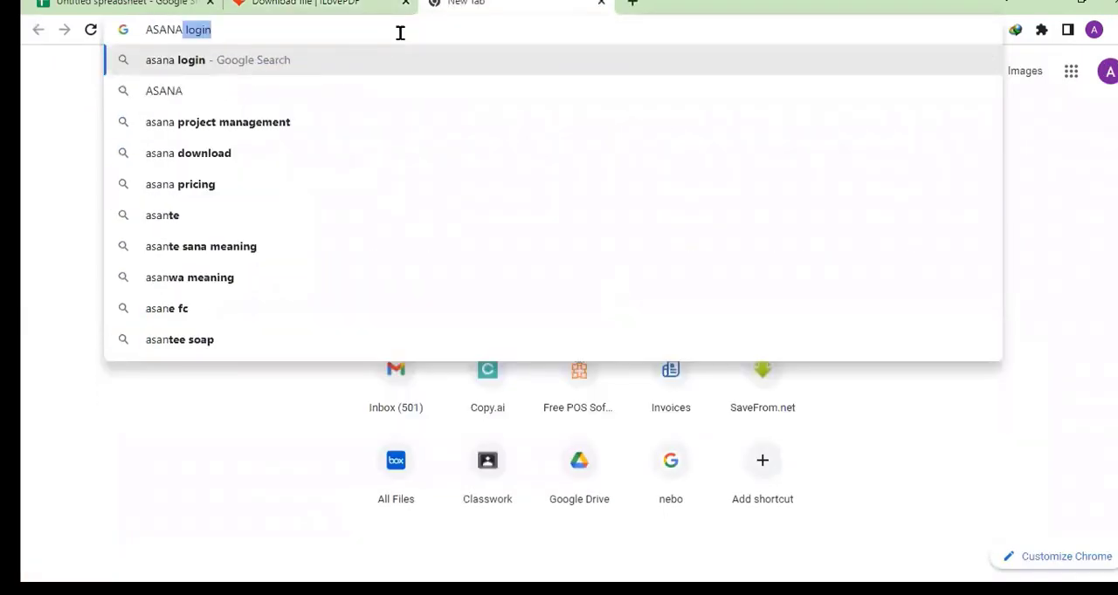
pyautogui.click(202, 122)
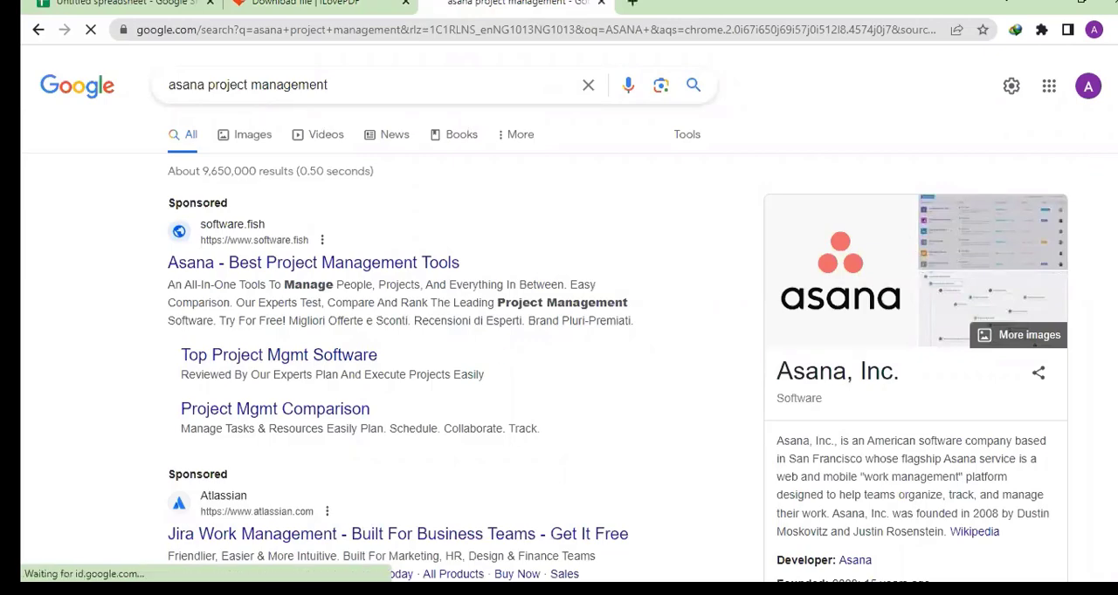
# - Open the official asana.com website from the search results, passing over the sponsored entries
pyautogui.scroll(-1, 948, 162)
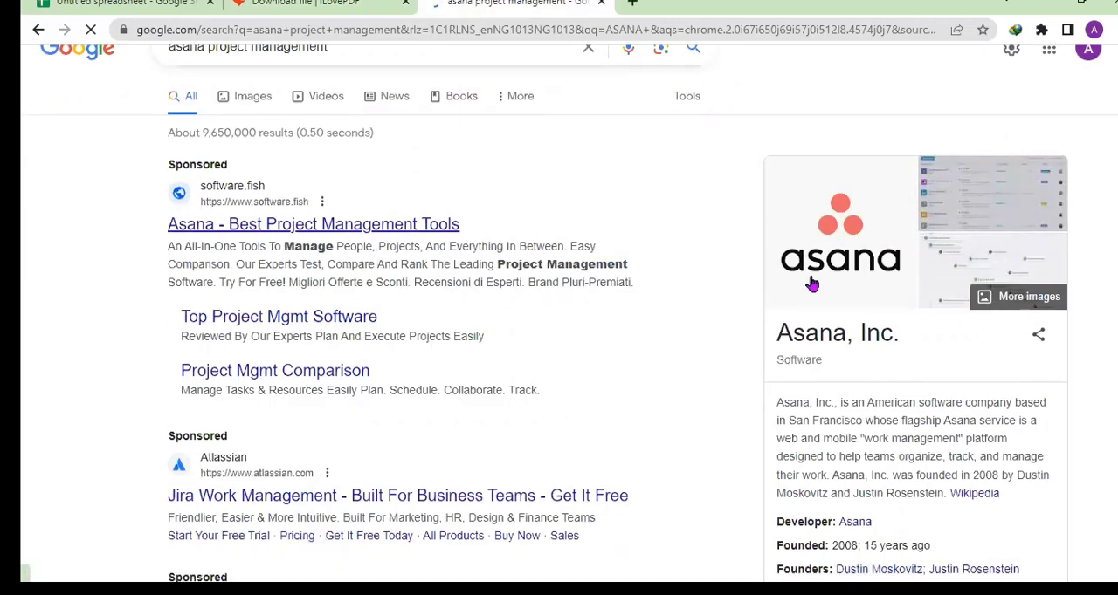
pyautogui.scroll(-3, 611, 324)
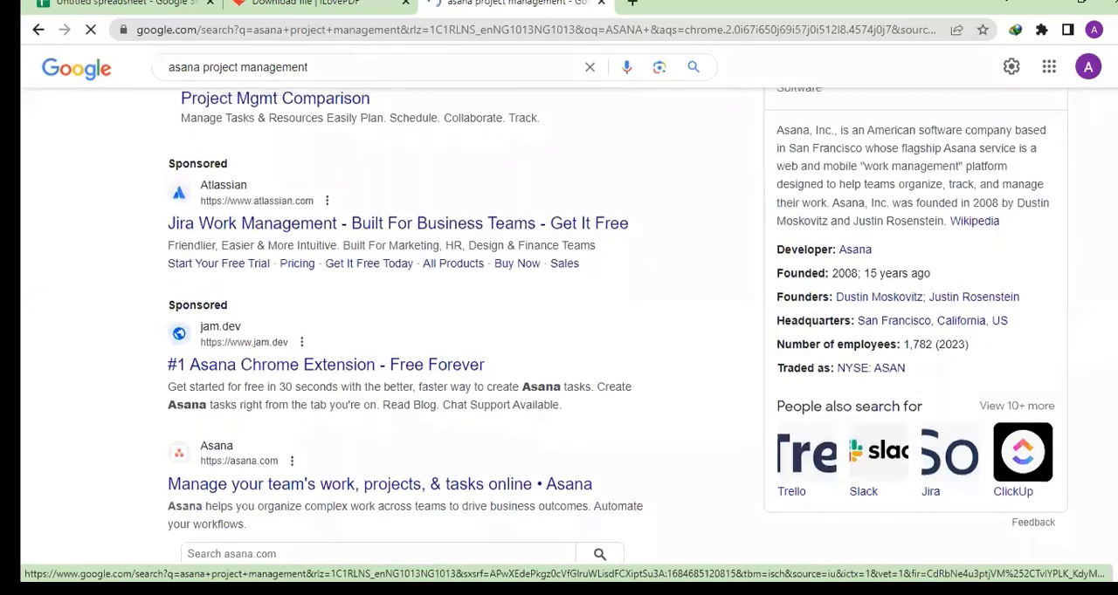
pyautogui.click(267, 486)
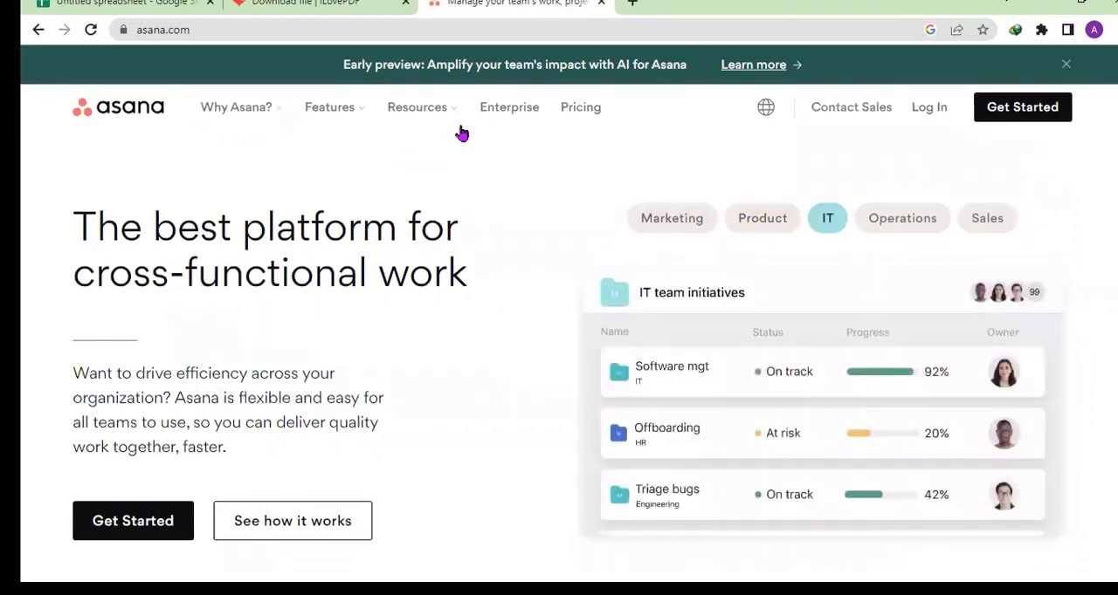
# - Open Asana's pricing page and compare the prices of the Basic, Premium and Business plans
pyautogui.click(580, 107)
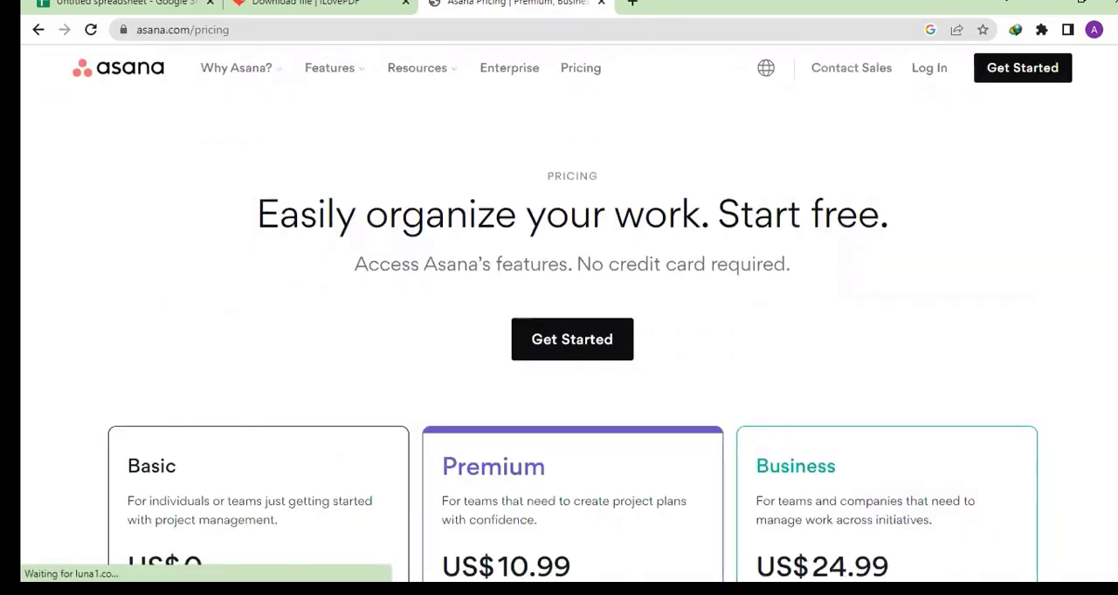
pyautogui.scroll(-2, 572, 349)
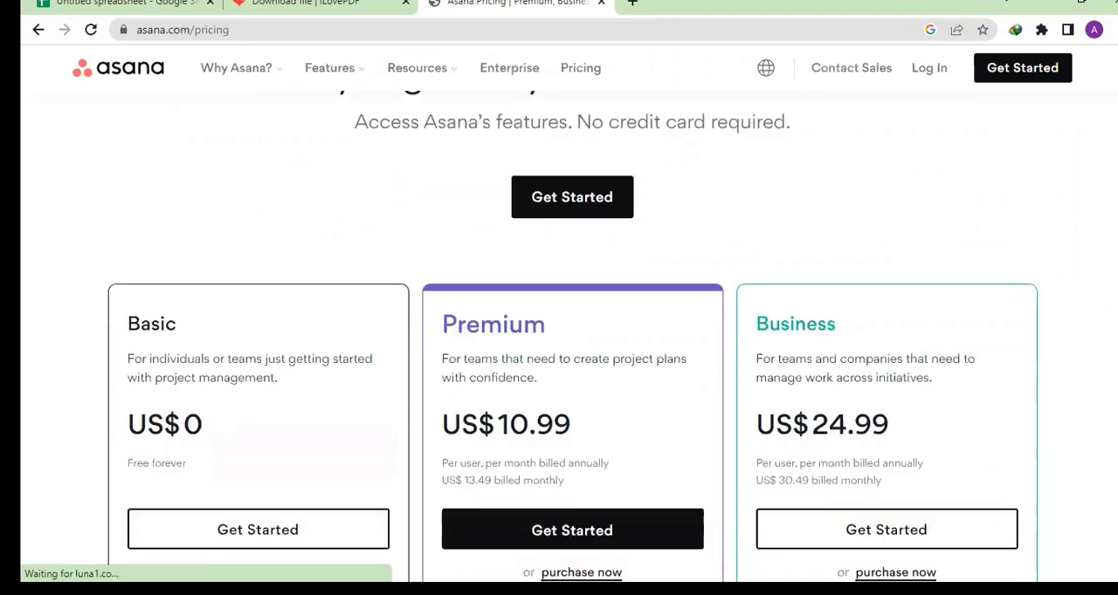
pyautogui.scroll(-1, 572, 350)
pyautogui.scroll(1, 571, 349)
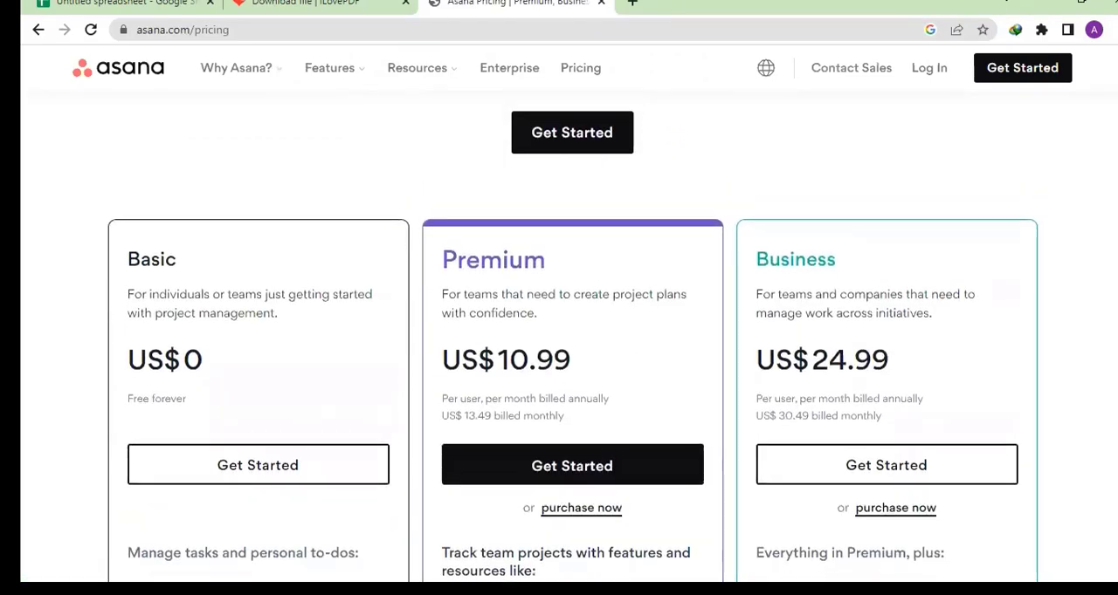
pyautogui.scroll(-1, 658, 366)
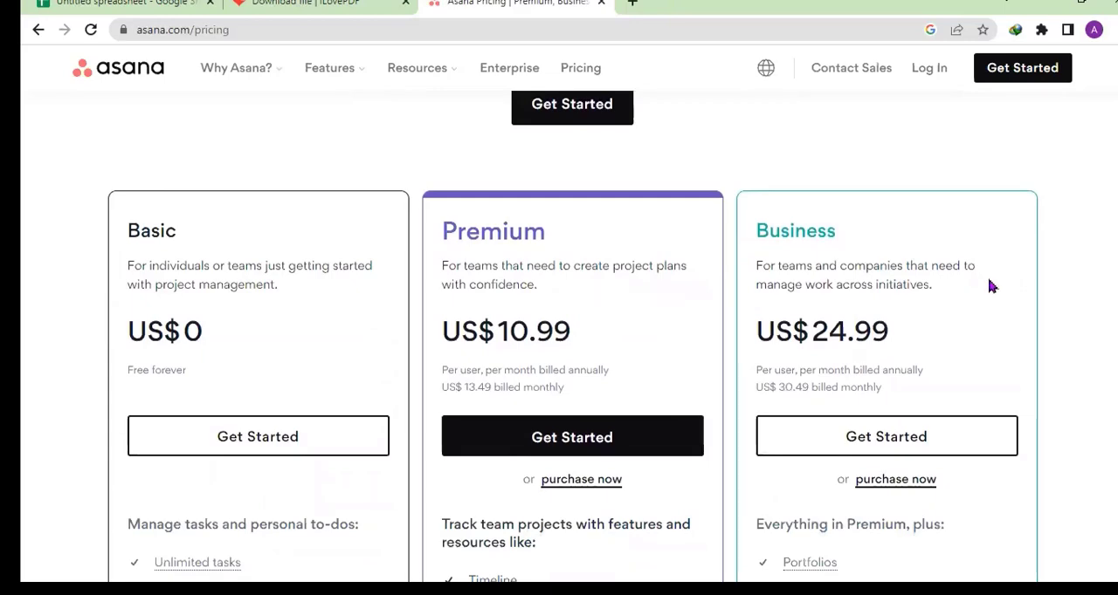
pyautogui.scroll(1, 572, 349)
pyautogui.scroll(-3, 572, 350)
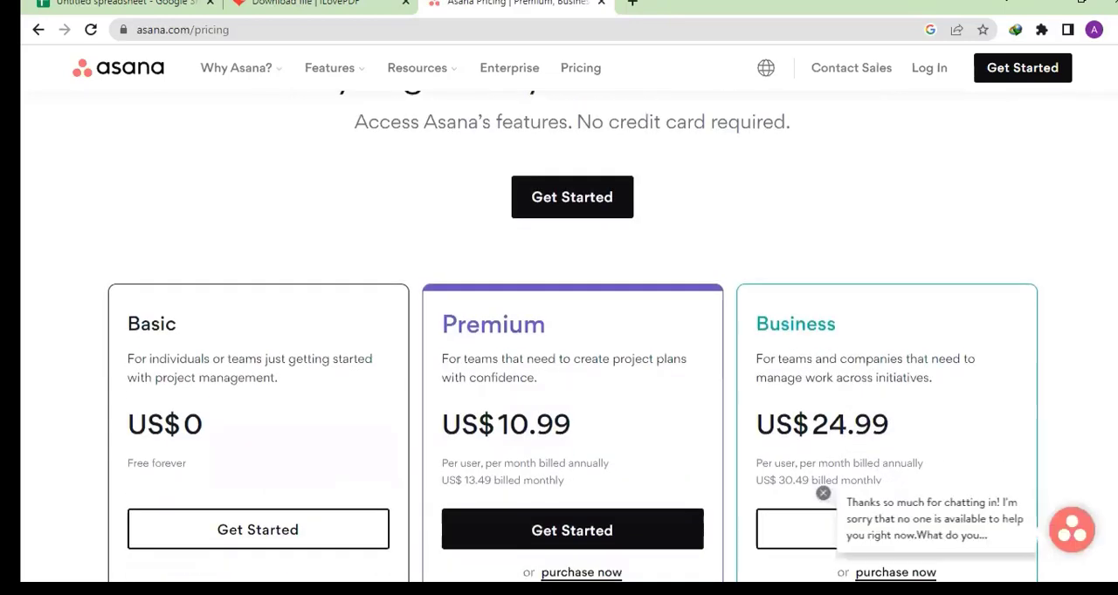
pyautogui.scroll(-1, 601, 337)
pyautogui.scroll(1, 601, 337)
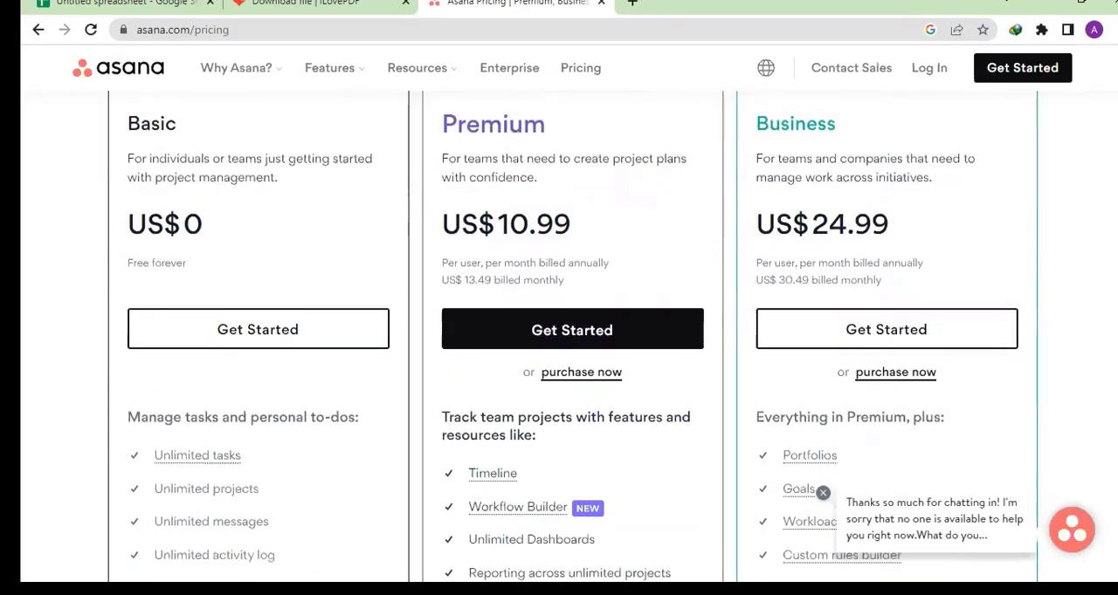
pyautogui.scroll(-1, 601, 337)
pyautogui.scroll(-2, 611, 252)
pyautogui.scroll(3, 612, 251)
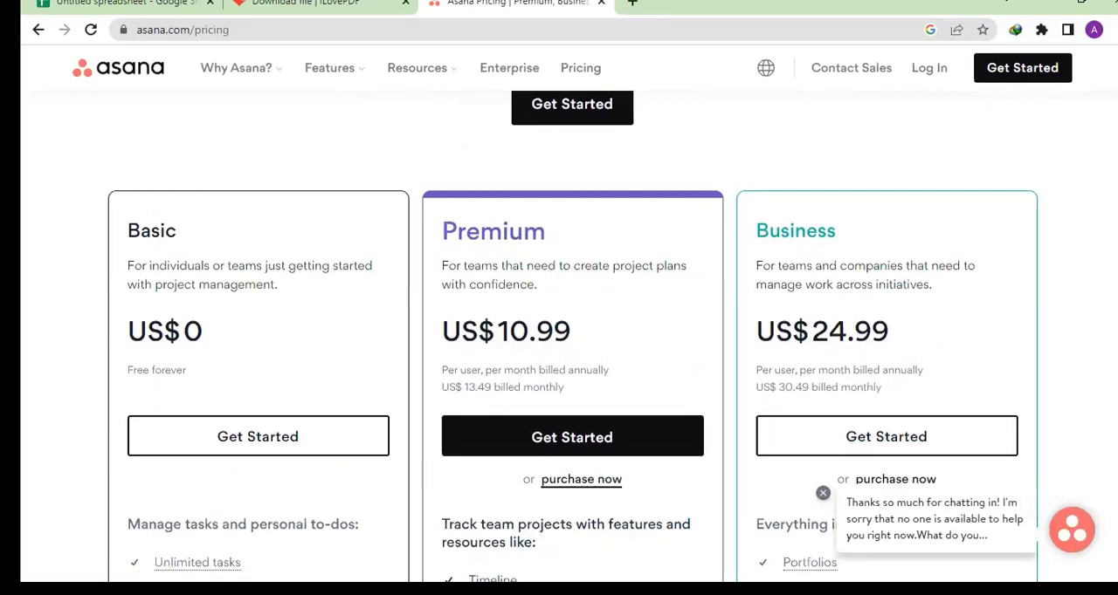
# - Examine the features included in the Basic, Premium and Business plans and the Asana Enterprise section
pyautogui.scroll(-2, 573, 337)
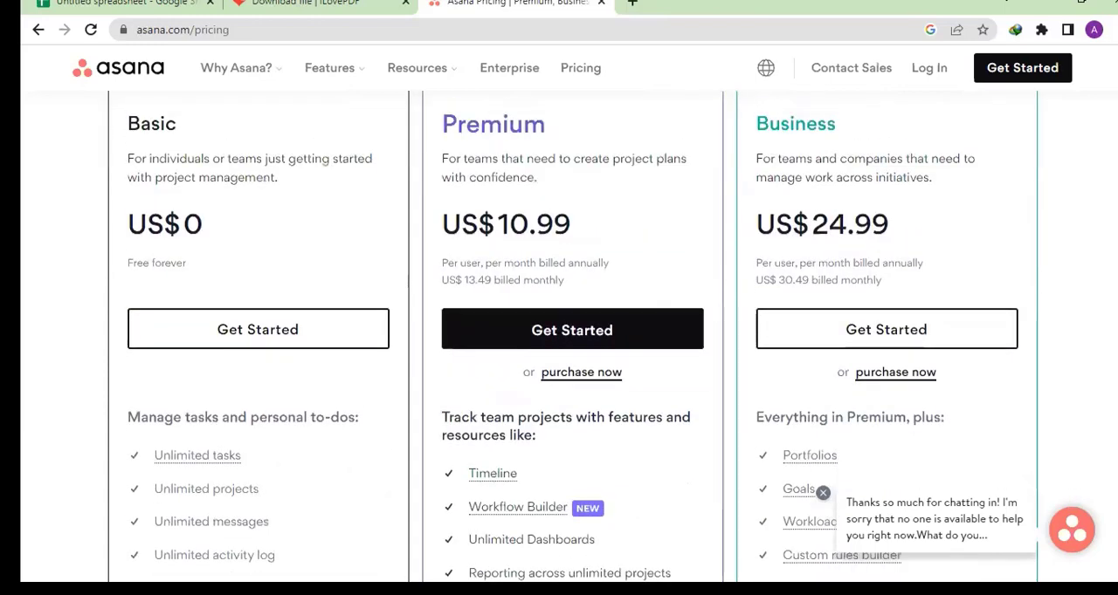
pyautogui.scroll(-1, 573, 337)
pyautogui.scroll(-1, 573, 337)
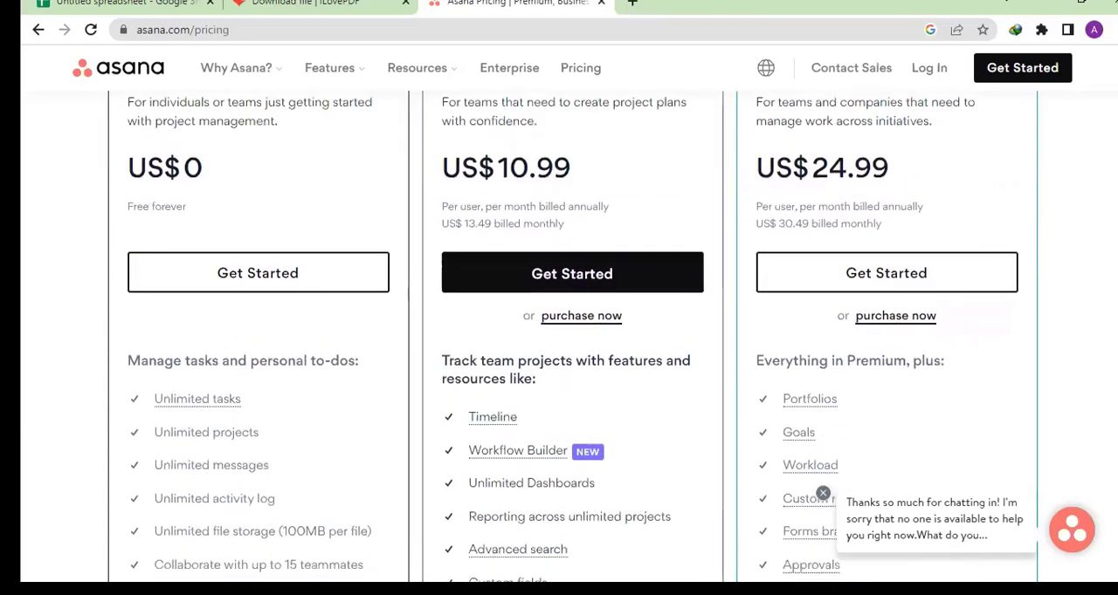
pyautogui.scroll(-1, 573, 337)
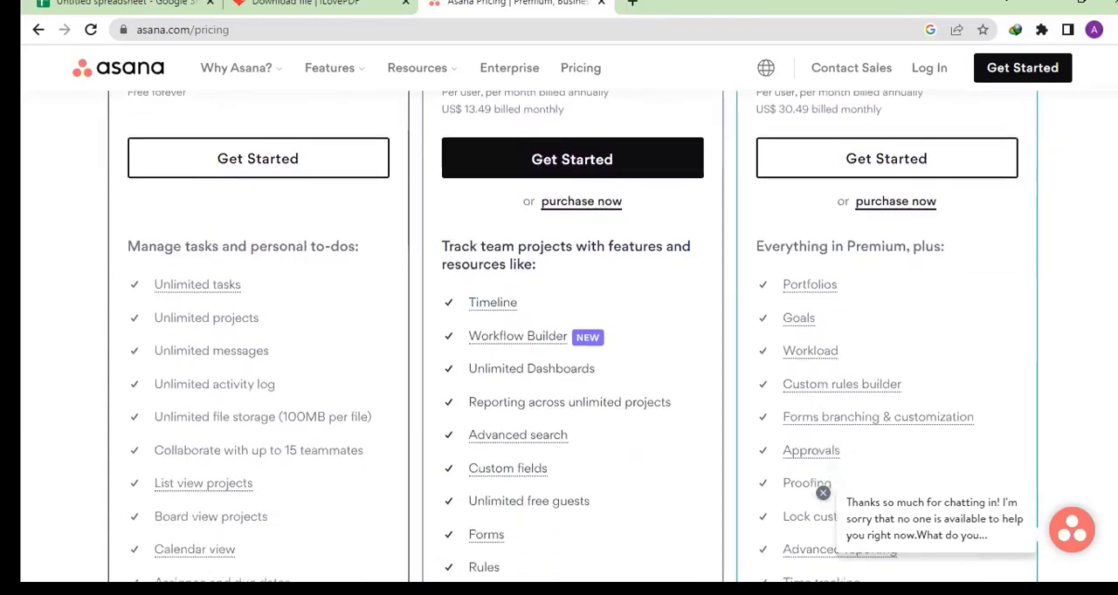
pyautogui.scroll(-1, 573, 337)
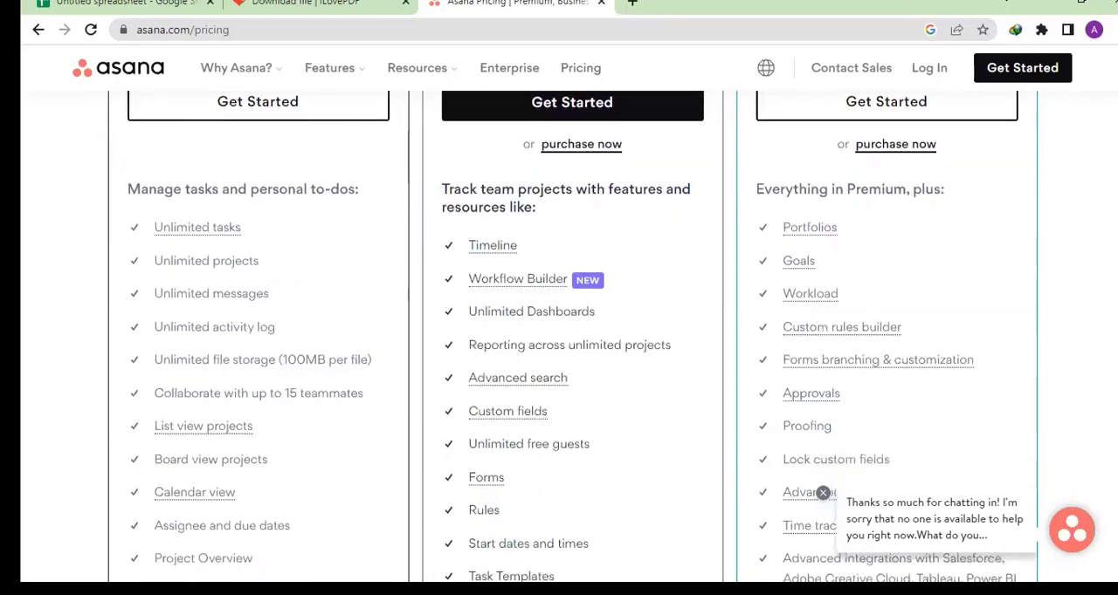
pyautogui.scroll(1, 572, 337)
pyautogui.scroll(-1, 572, 337)
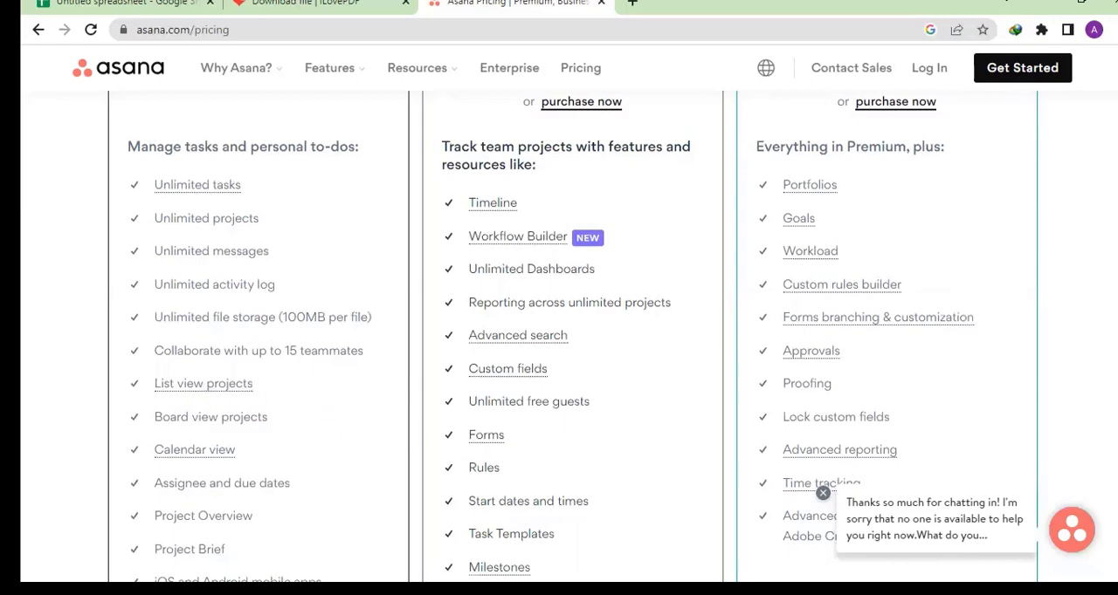
pyautogui.scroll(-3, 573, 329)
pyautogui.scroll(1, 573, 329)
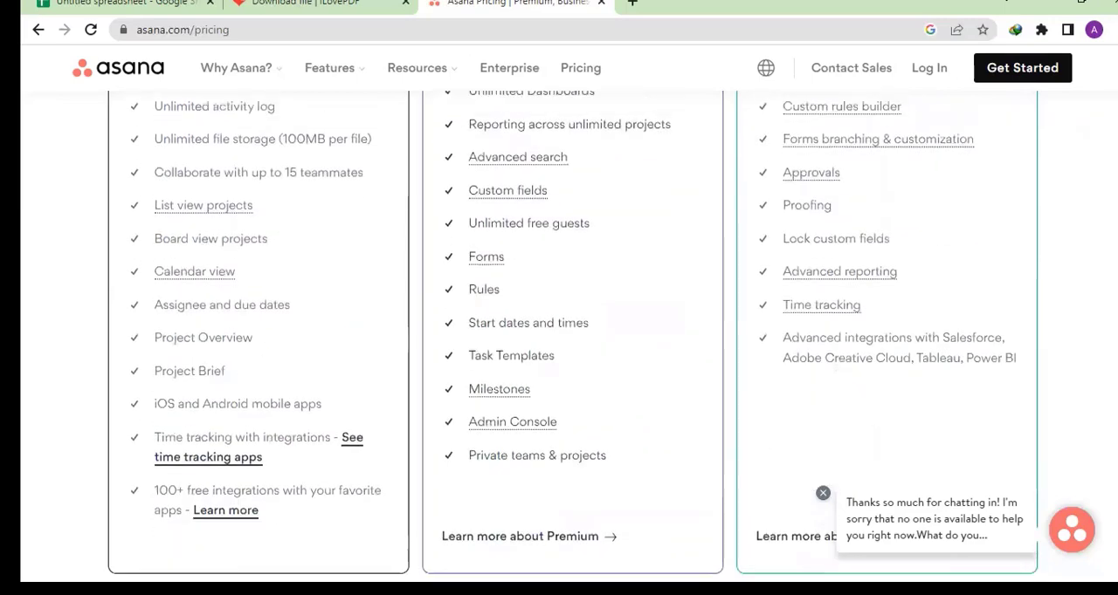
pyautogui.scroll(5, 572, 330)
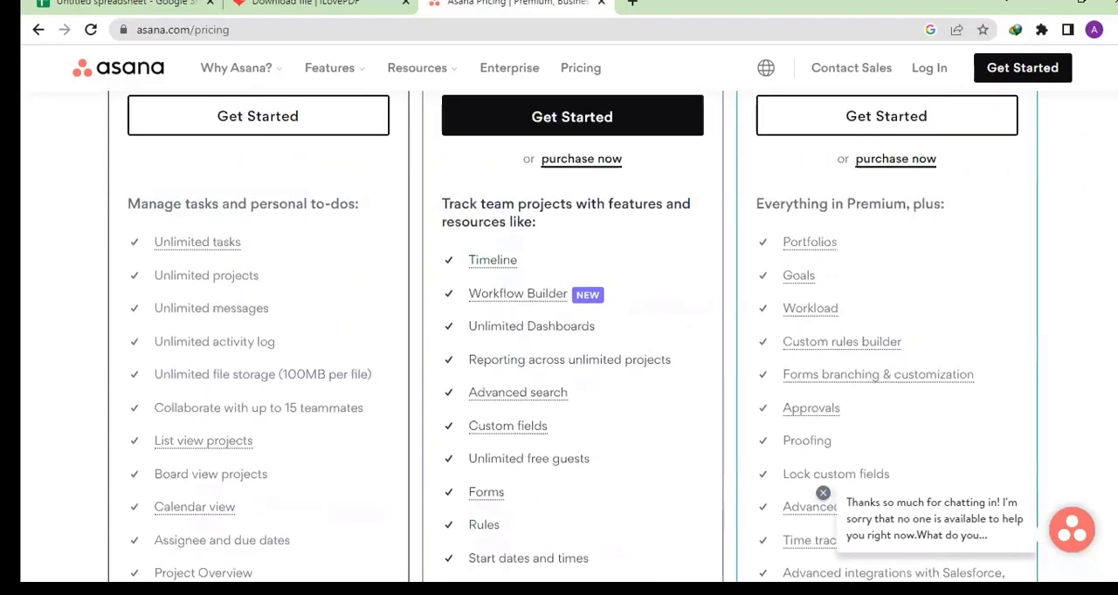
pyautogui.scroll(1, 573, 329)
pyautogui.scroll(-3, 573, 329)
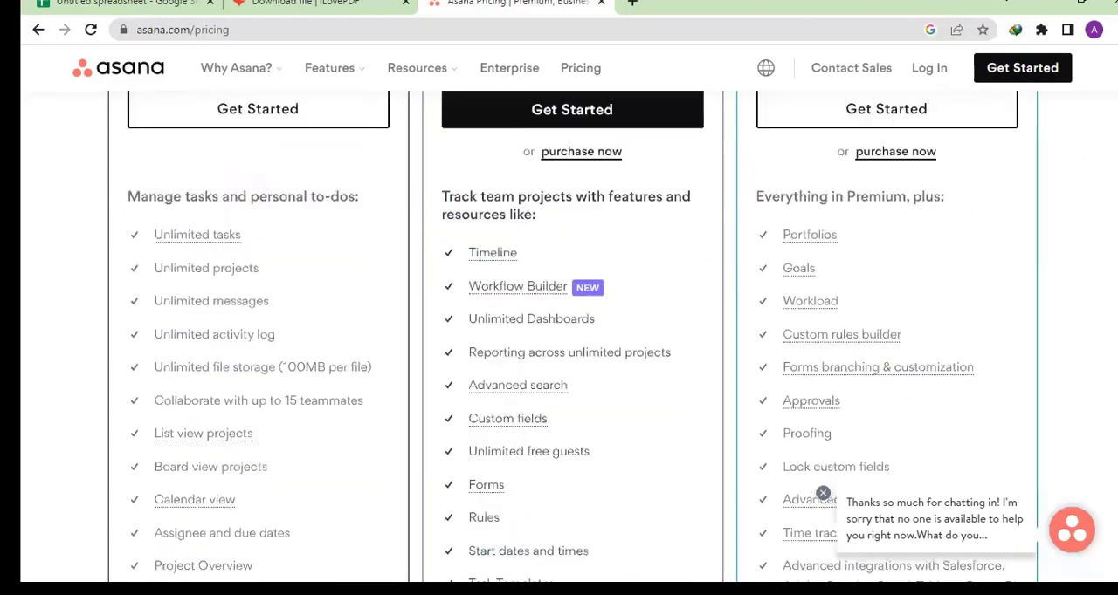
pyautogui.scroll(3, 573, 330)
pyautogui.scroll(-1, 572, 329)
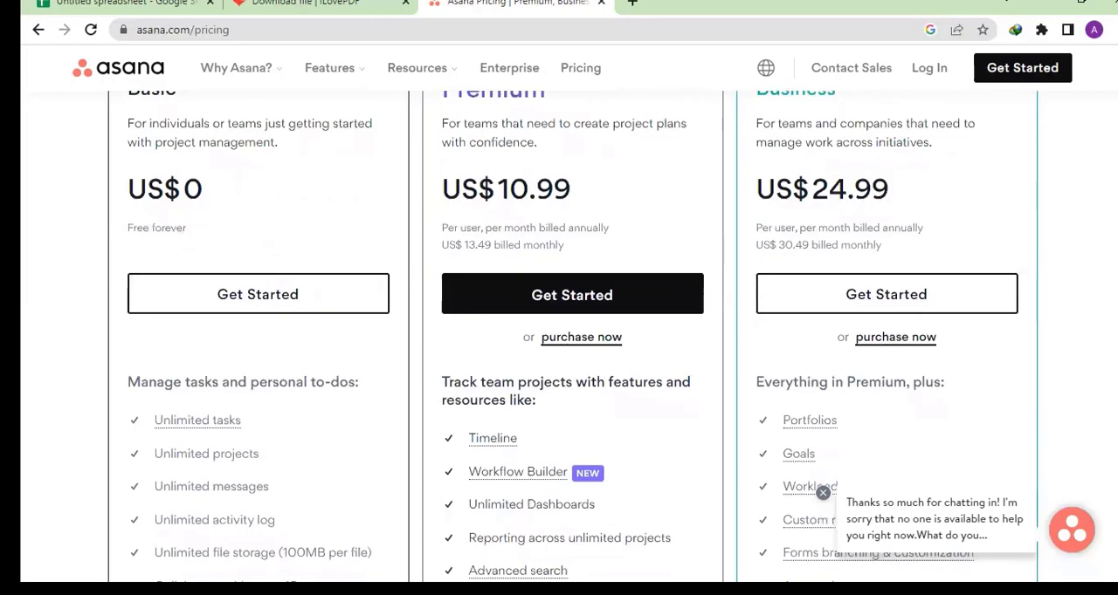
pyautogui.scroll(3, 572, 336)
pyautogui.scroll(-10, 572, 336)
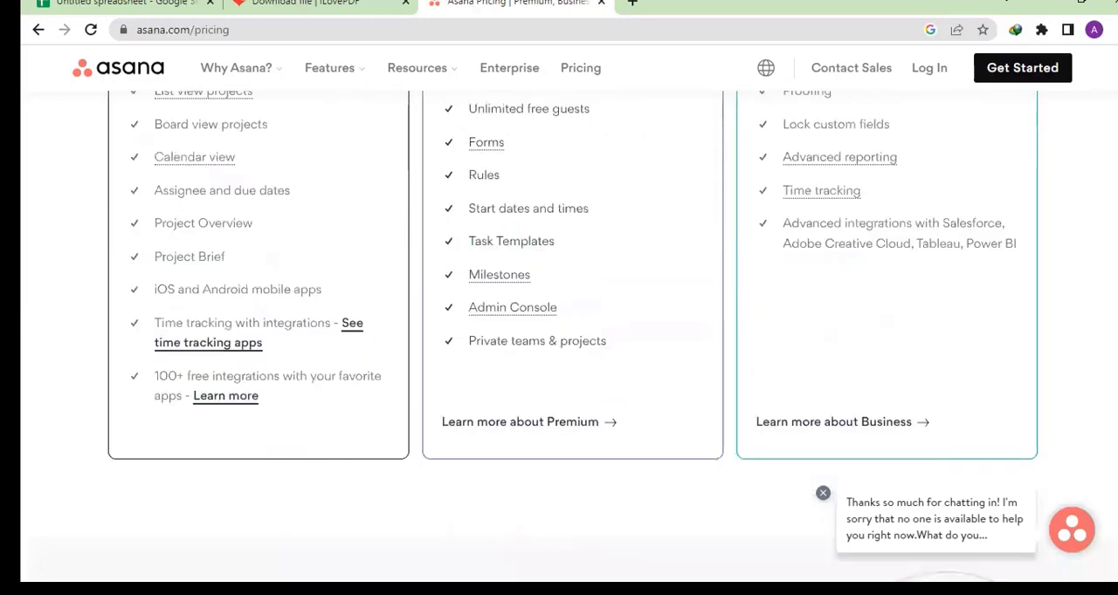
pyautogui.scroll(8, 572, 336)
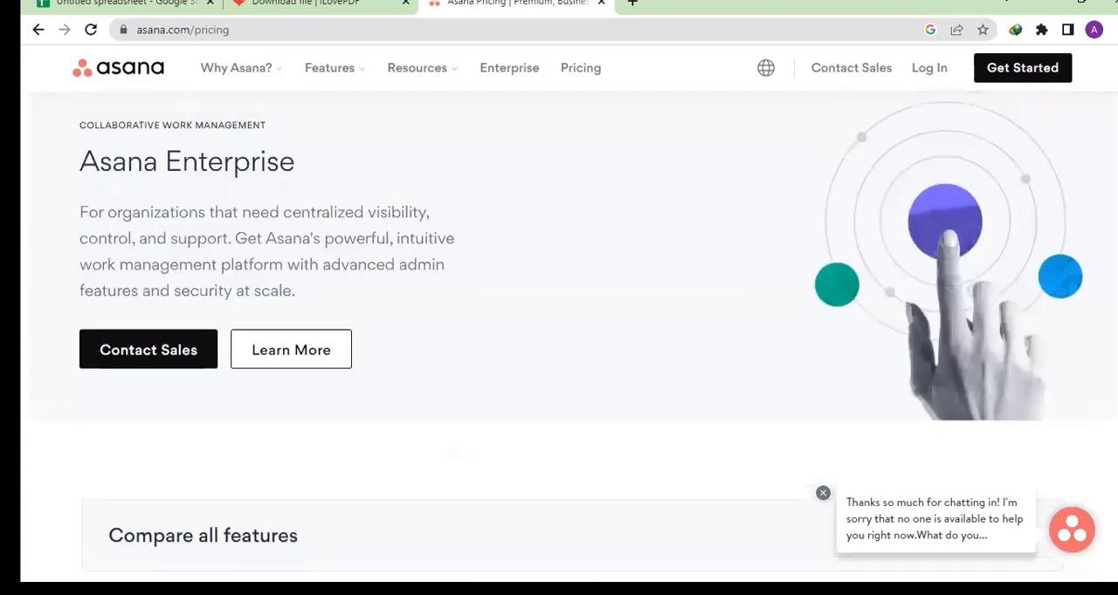
pyautogui.scroll(5, 572, 336)
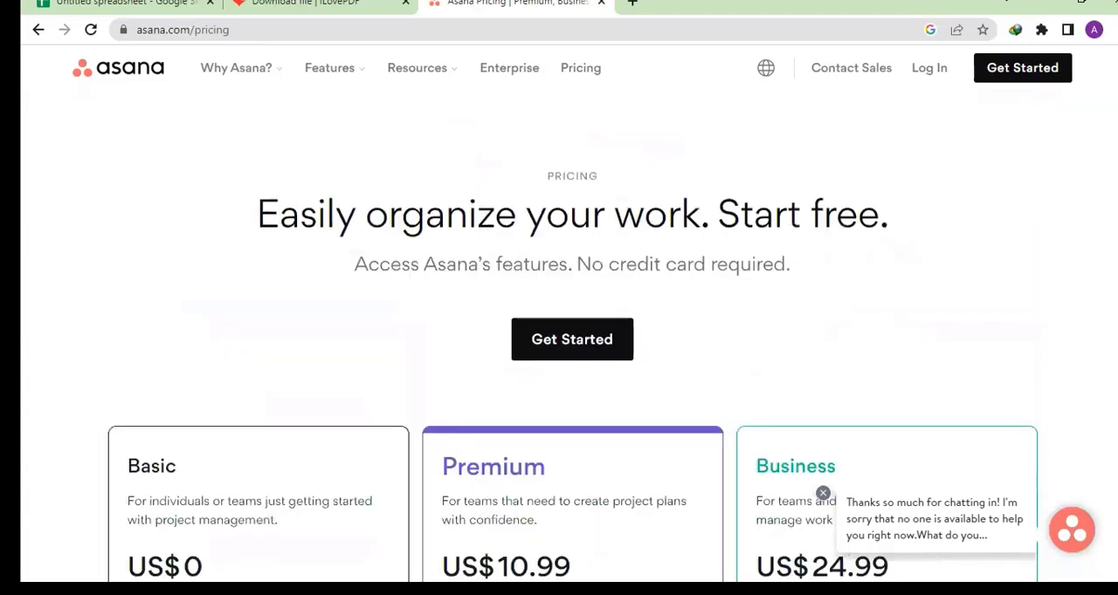
pyautogui.scroll(-2, 572, 336)
pyautogui.scroll(-1, 572, 336)
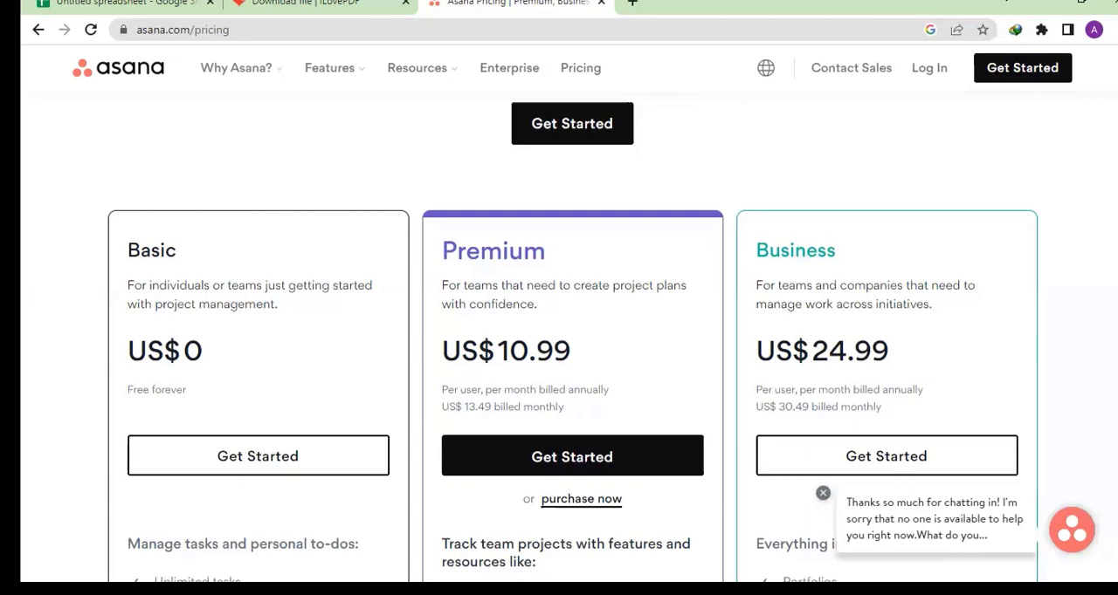
# - Sign up for Asana with the account holder's e-mail address and verify it by continuing with the matching Google account
pyautogui.click(1026, 76)
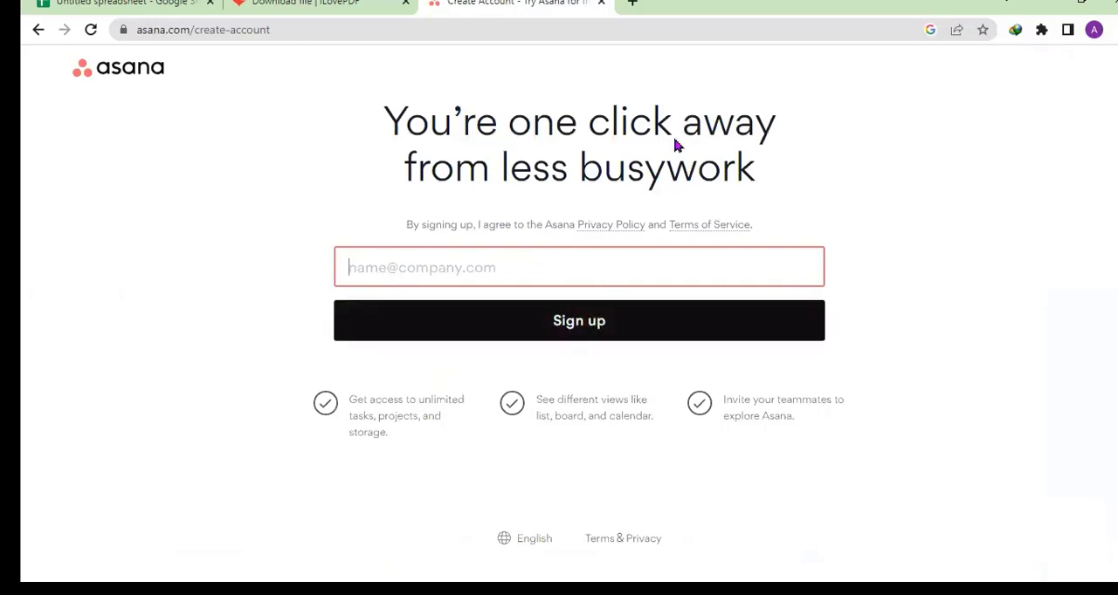
pyautogui.click(500, 270)
pyautogui.click(501, 270)
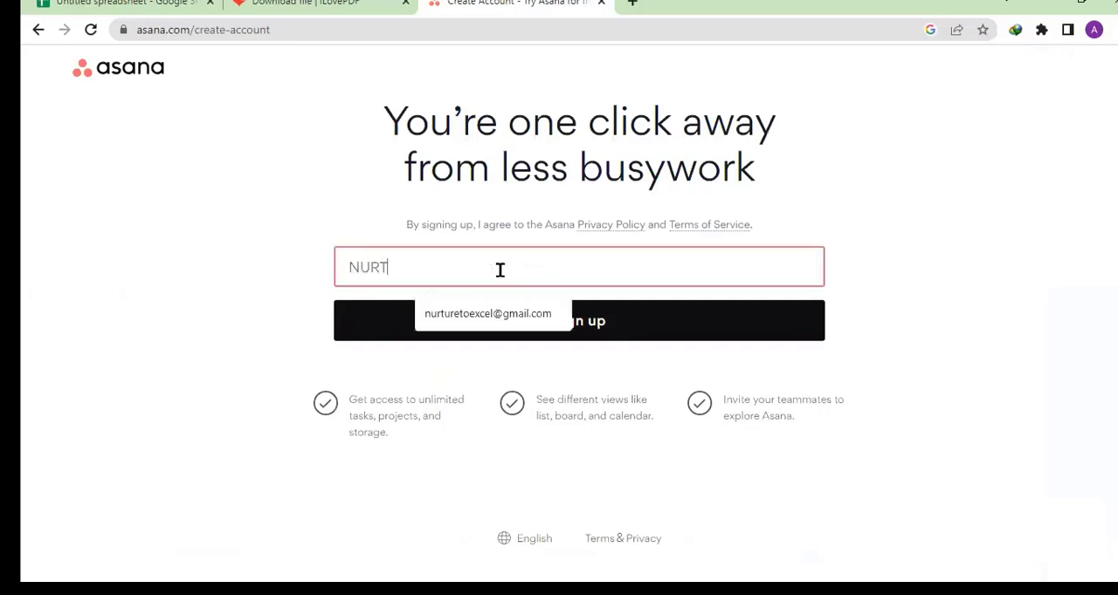
pyautogui.click(491, 318)
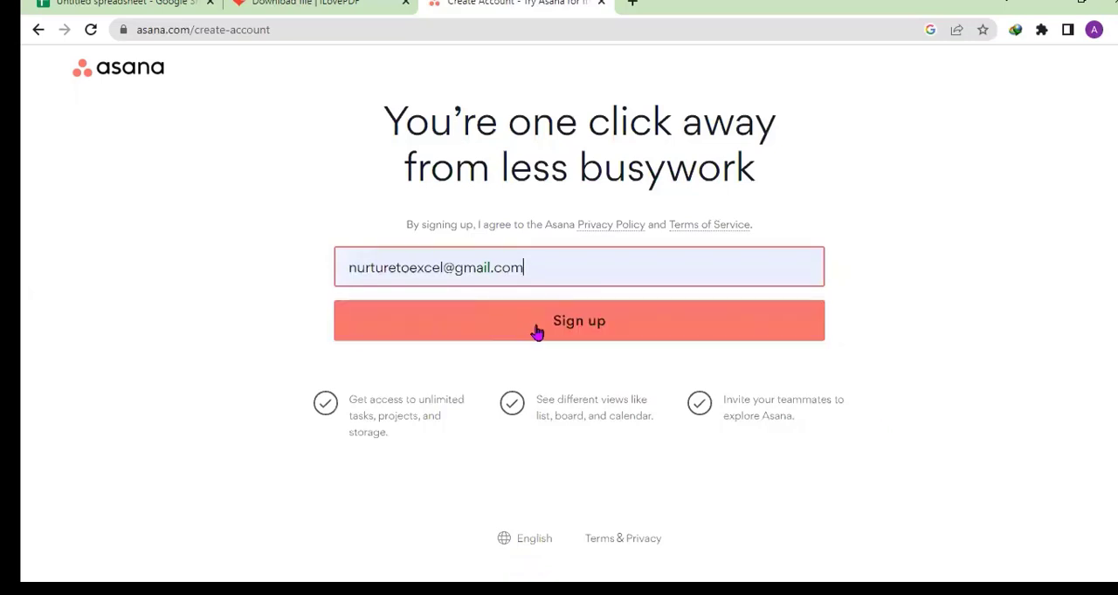
pyautogui.click(546, 328)
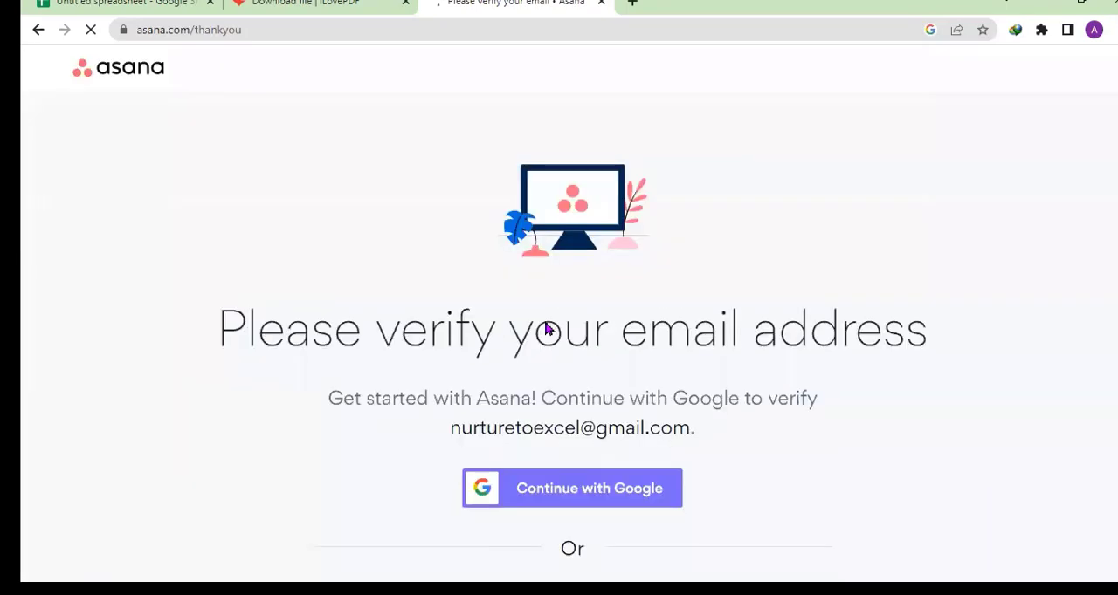
pyautogui.click(576, 495)
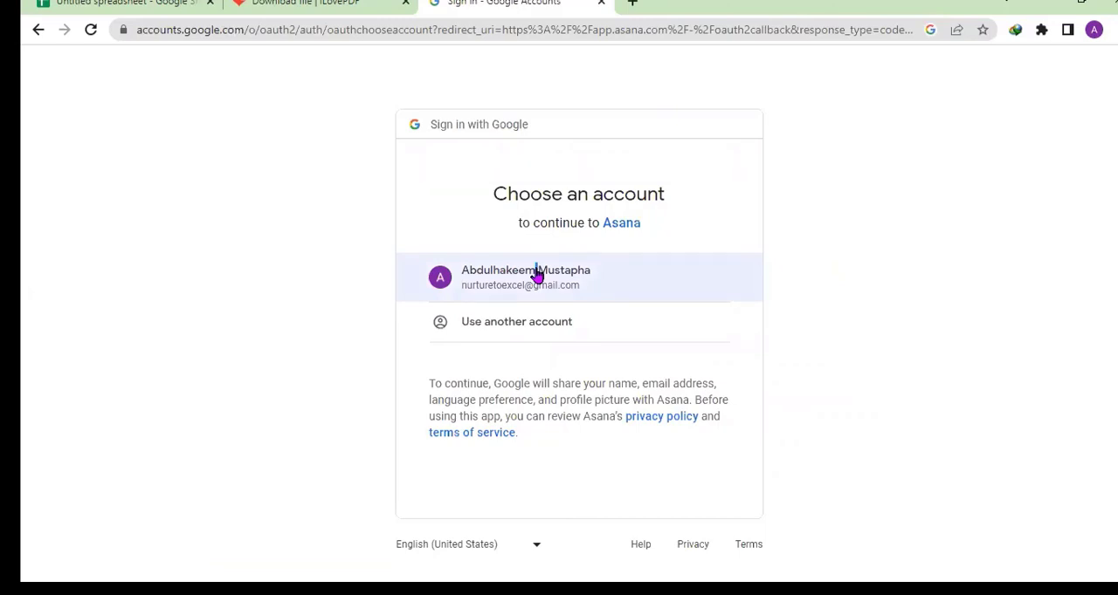
pyautogui.click(537, 281)
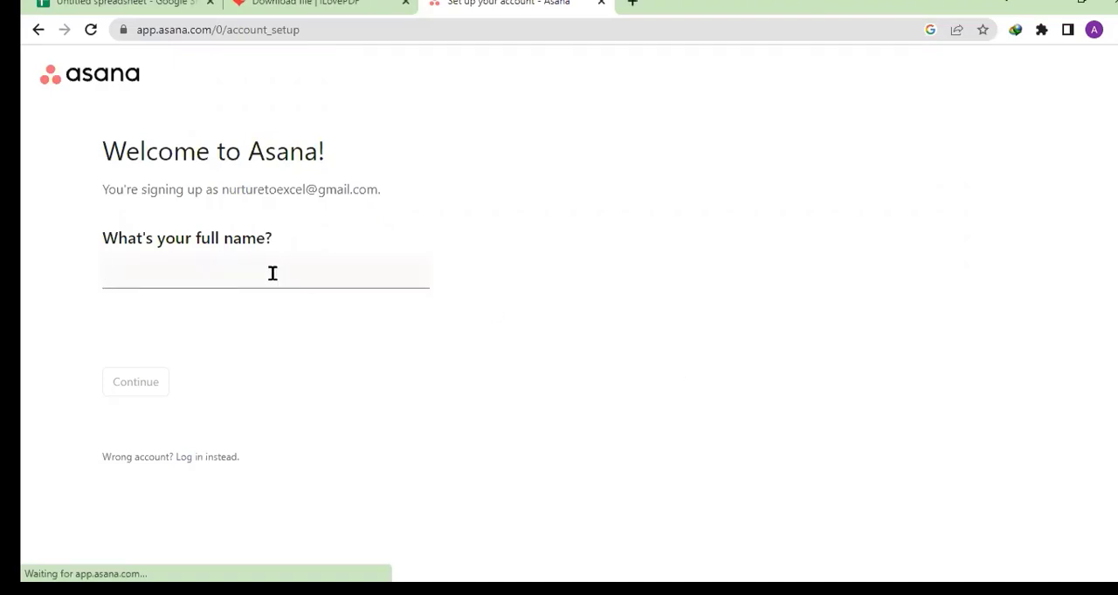
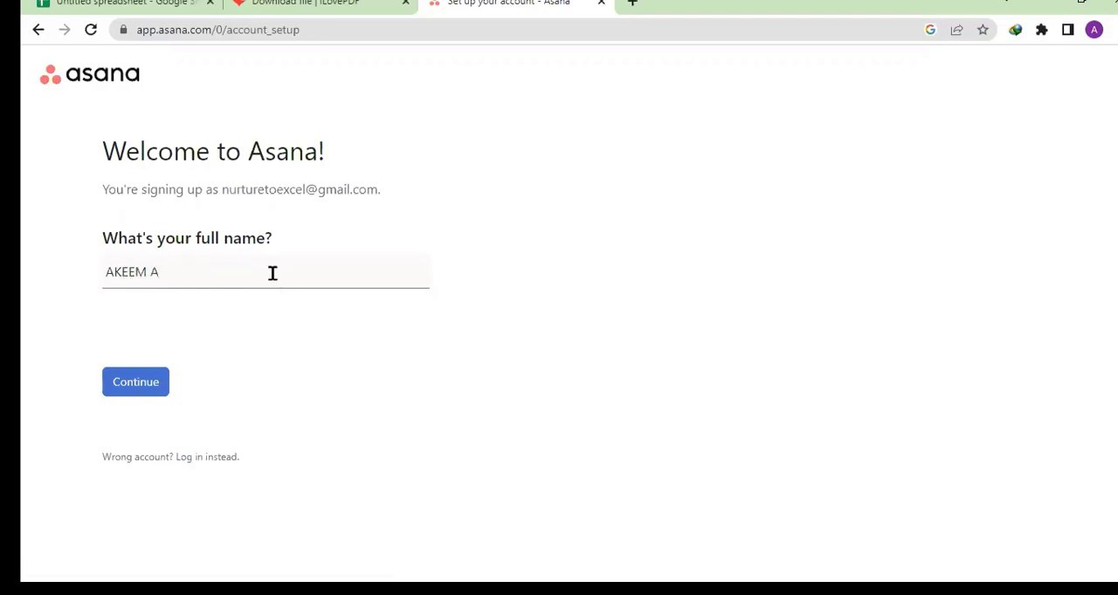
# - Enter the account holder's full name in the Asana account setup and continue to the primary role question
pyautogui.click(144, 381)
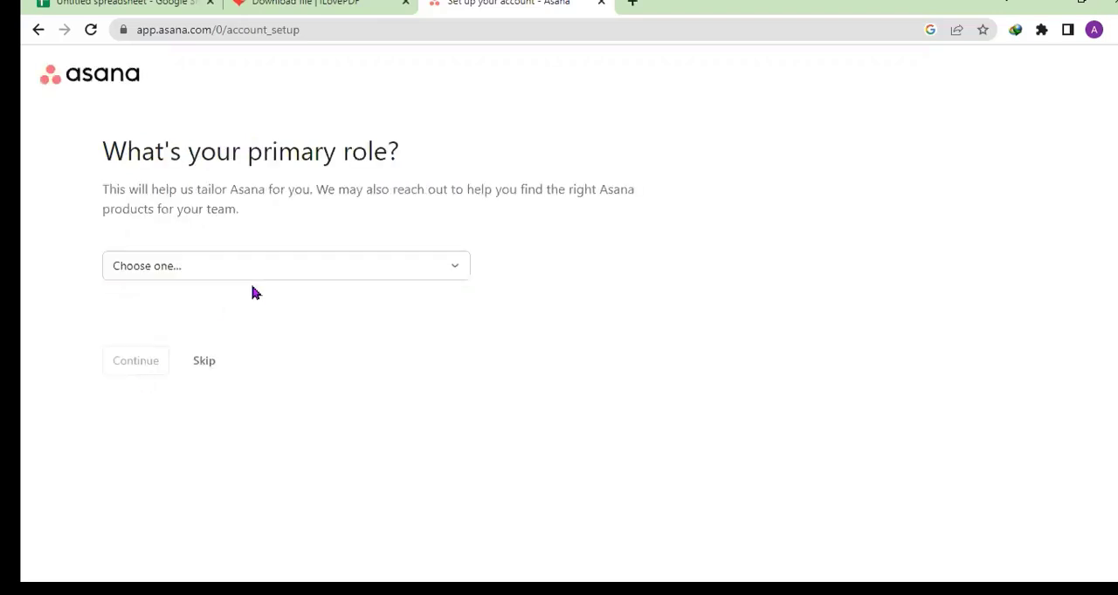
# - Set the primary role to Freelancer in the account setup and continue to the kind-of-work question
pyautogui.click(410, 274)
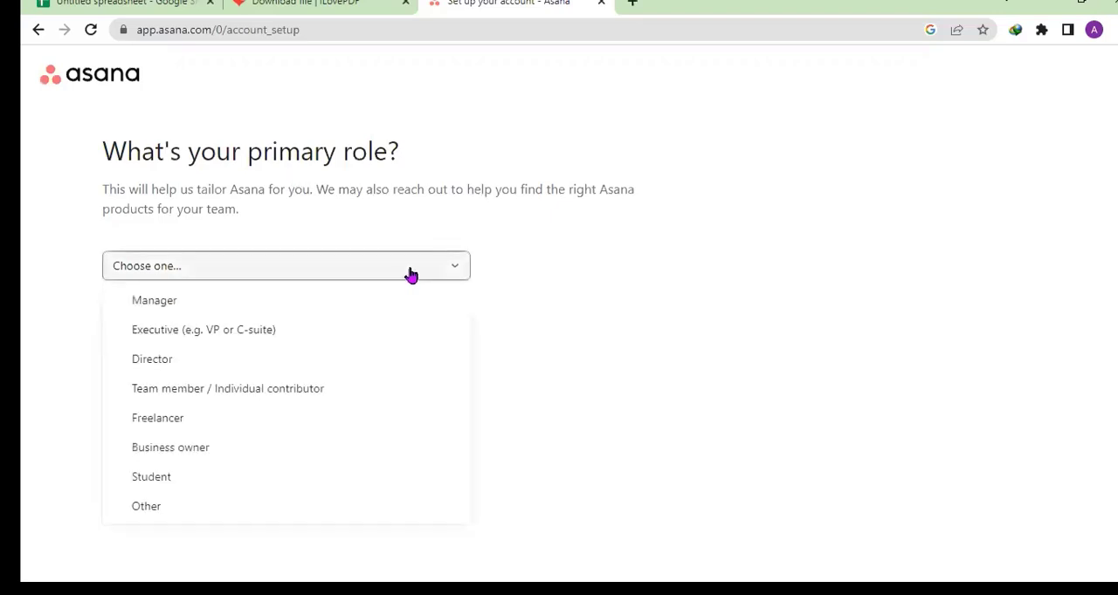
pyautogui.click(410, 276)
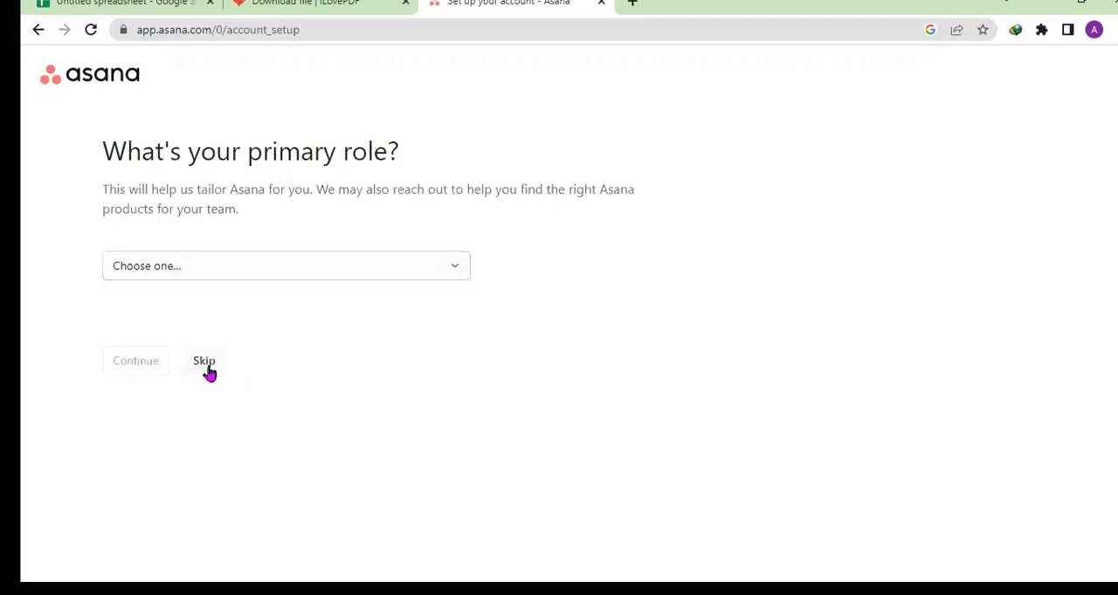
pyautogui.click(380, 273)
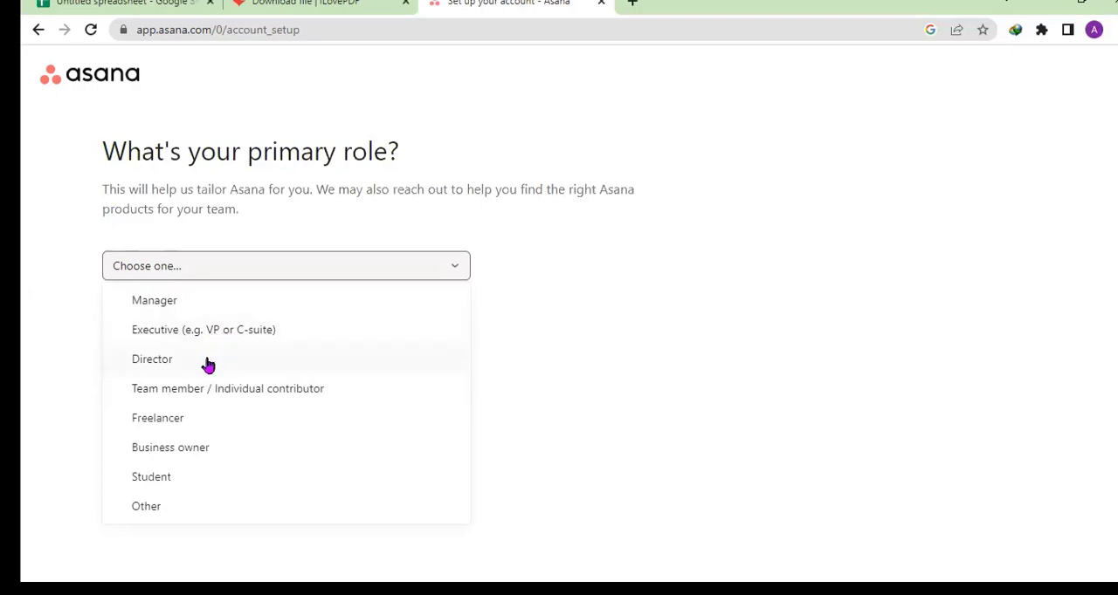
pyautogui.click(201, 422)
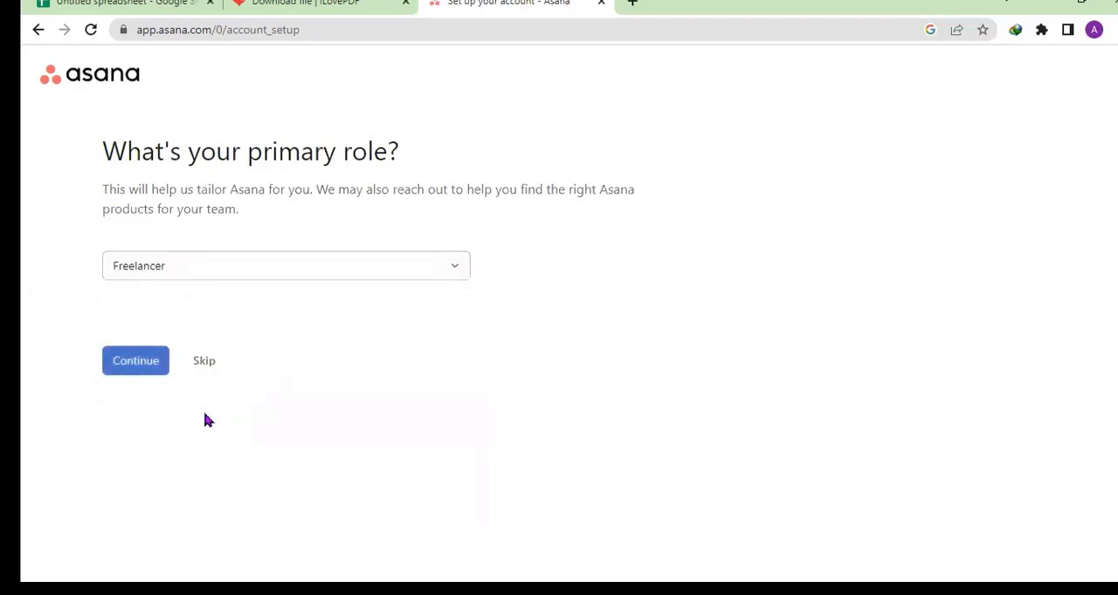
pyautogui.click(151, 371)
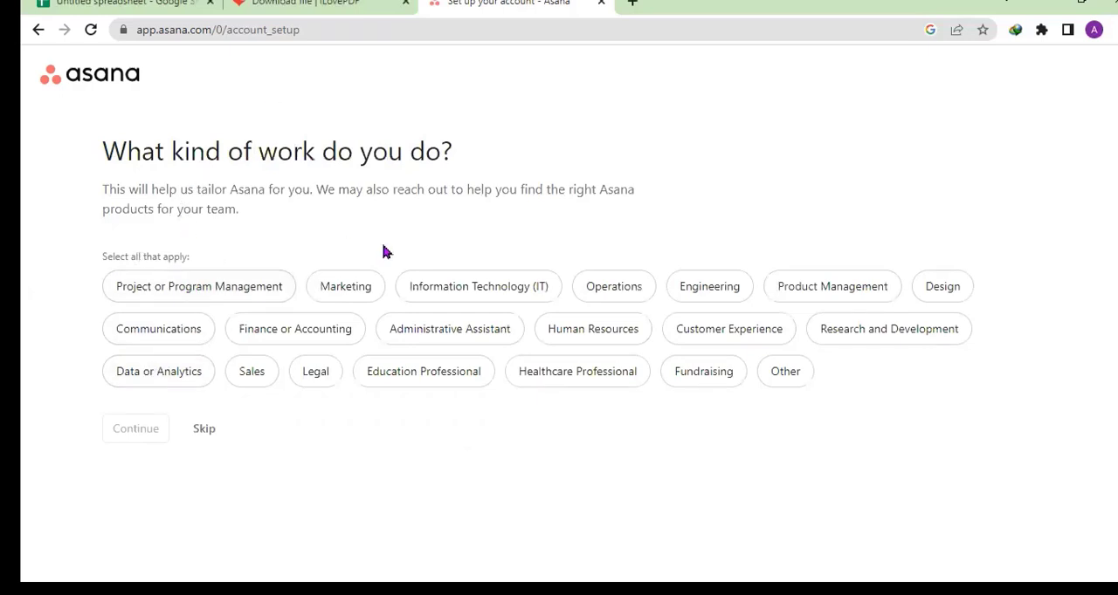
# - Select Project or Program Management, Finance or Accounting, Human Resources, Healthcare Professional, Education Professional and Data or Analytics as the kinds of work, and continue
pyautogui.click(252, 297)
pyautogui.click(303, 329)
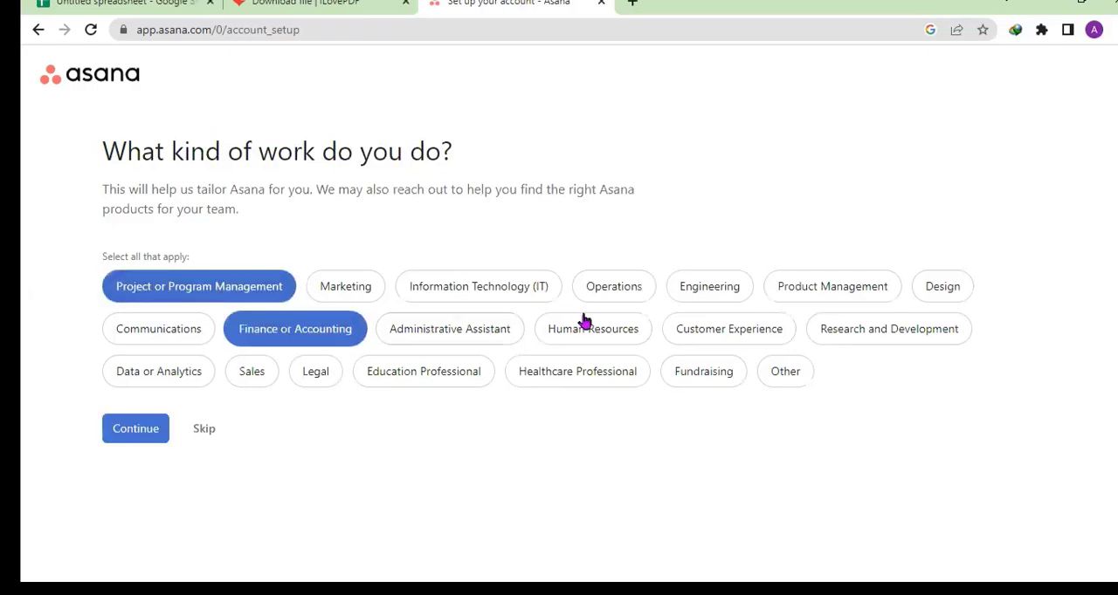
pyautogui.click(598, 333)
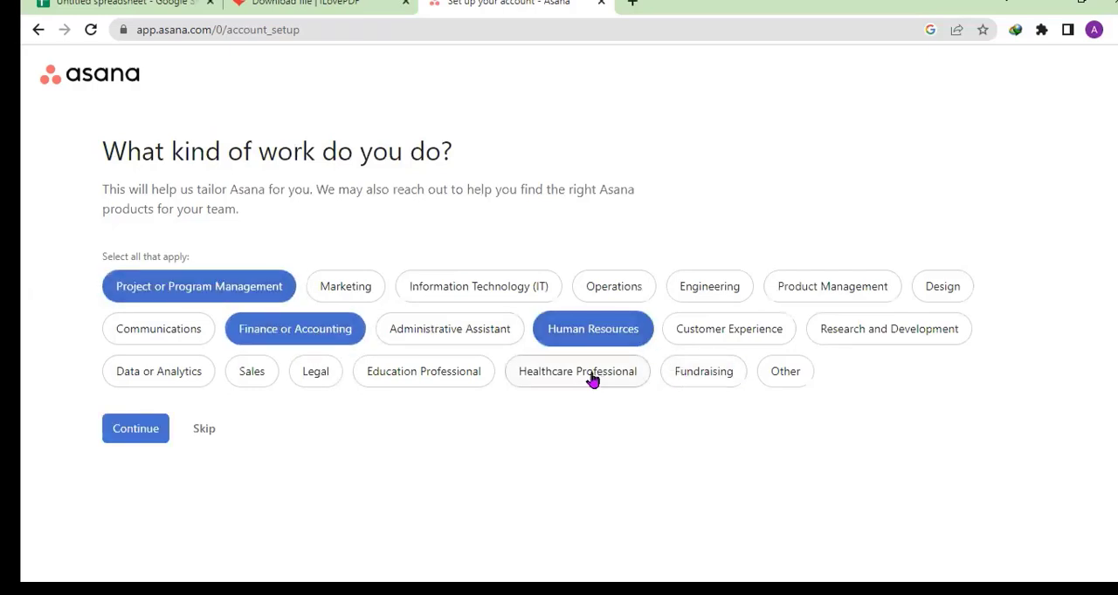
pyautogui.click(591, 376)
pyautogui.click(435, 378)
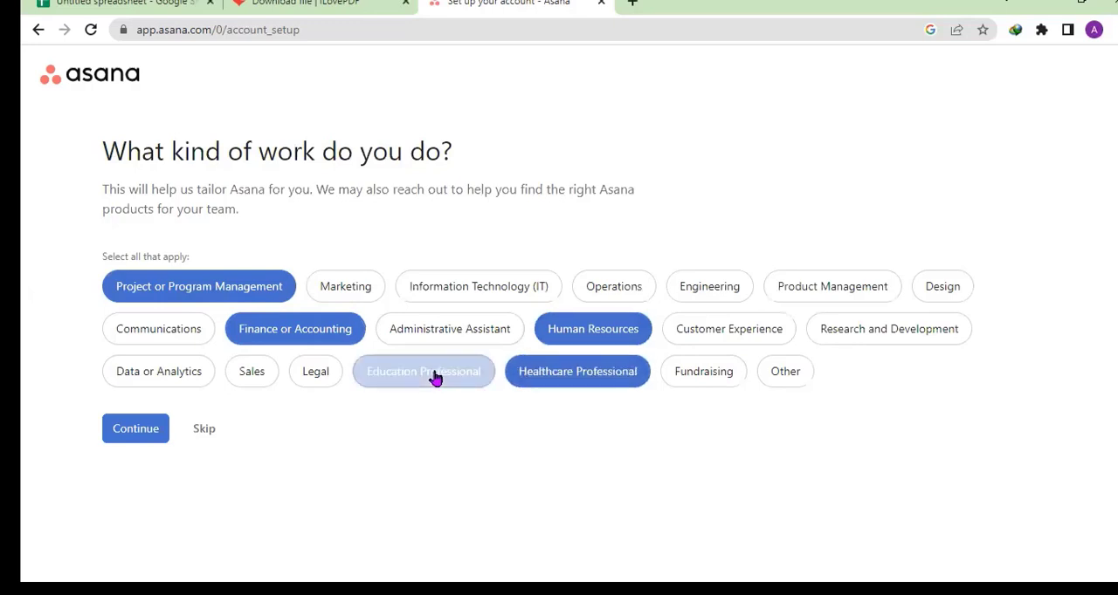
pyautogui.click(192, 376)
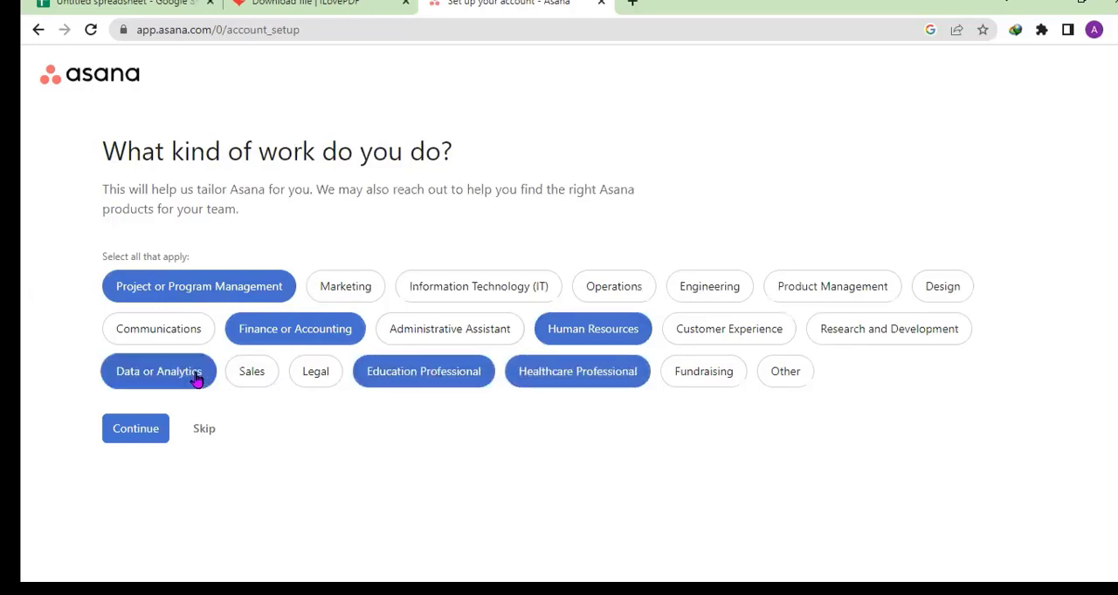
pyautogui.click(139, 434)
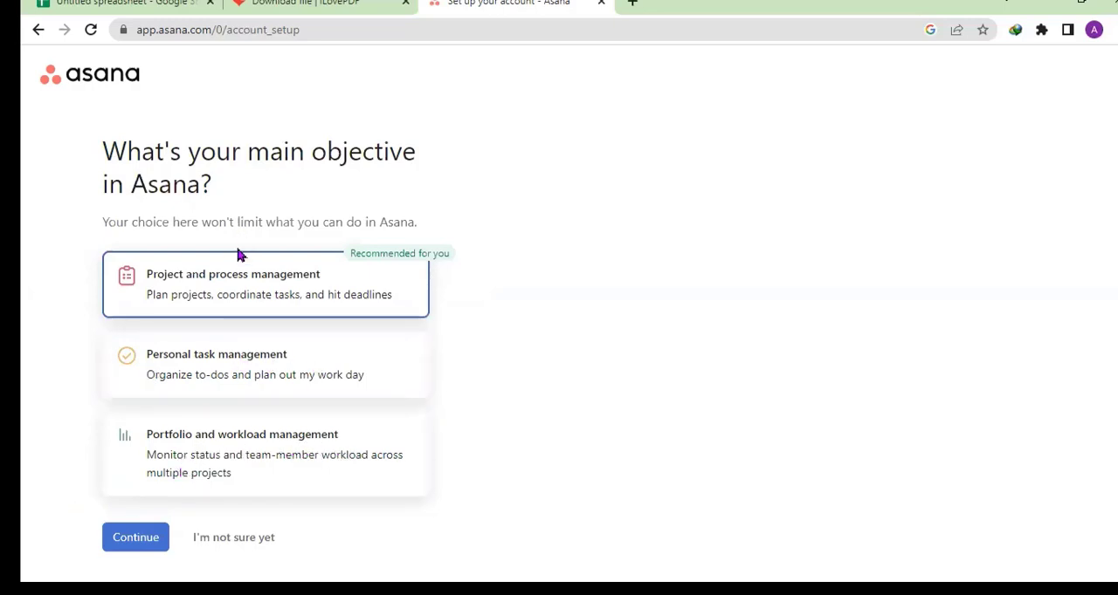
# - Accept Project and process management as the main objective and name the first project ALAMEDA INVENTORY PROJECT
pyautogui.click(135, 538)
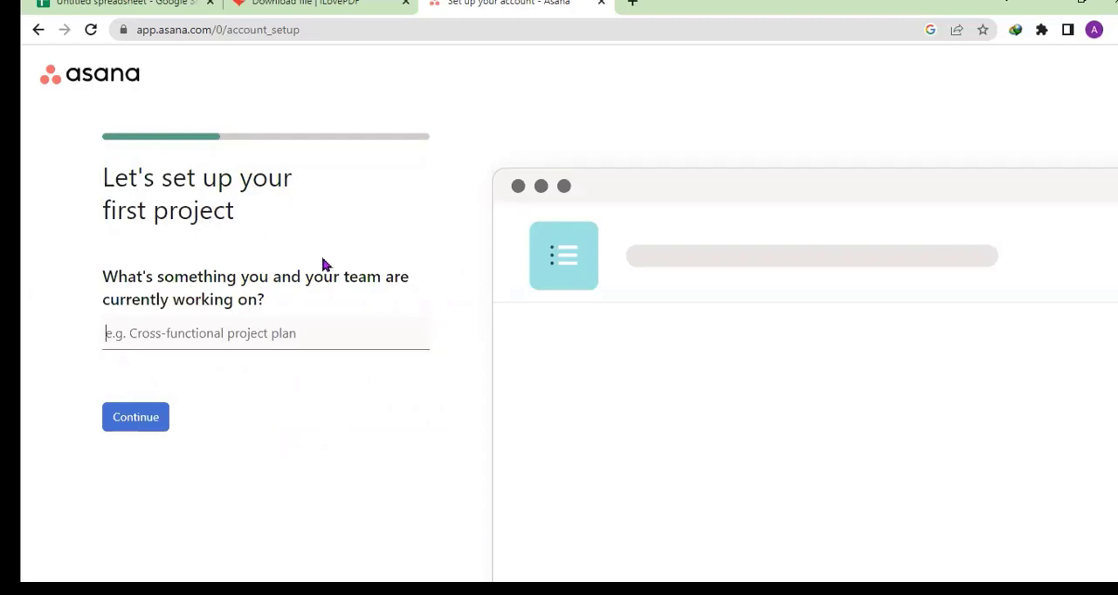
pyautogui.click(310, 332)
pyautogui.write('A')
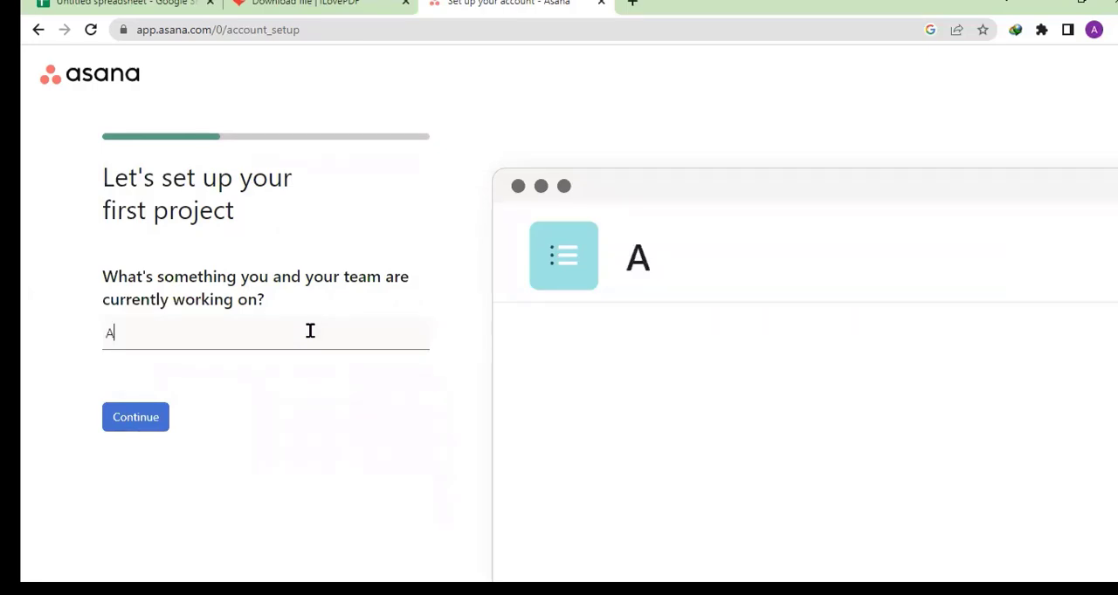
pyautogui.write('LAMEDA')
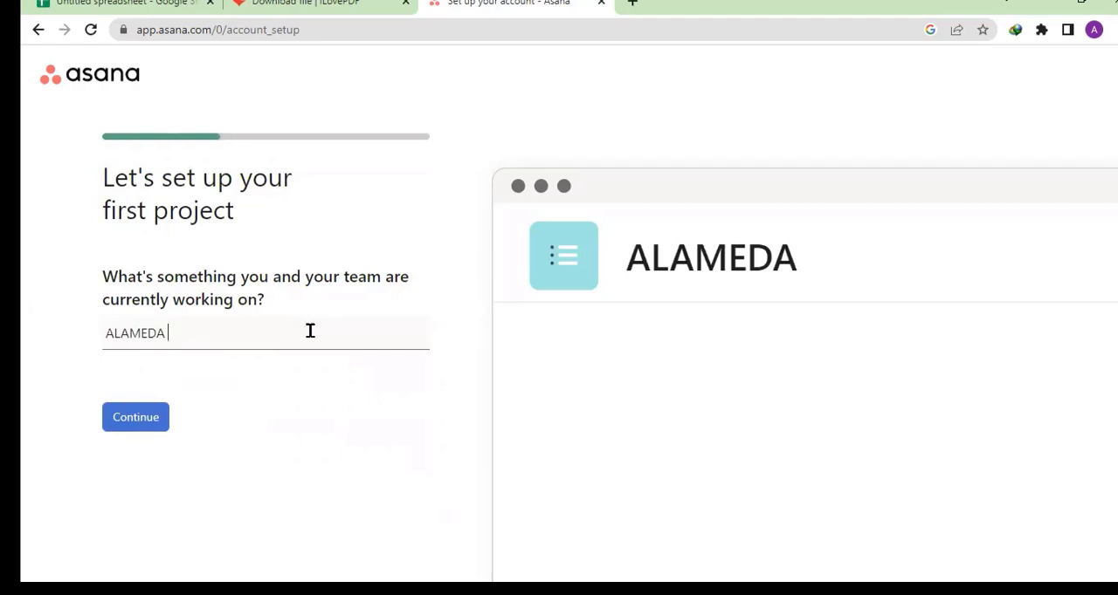
pyautogui.write(' STOC')
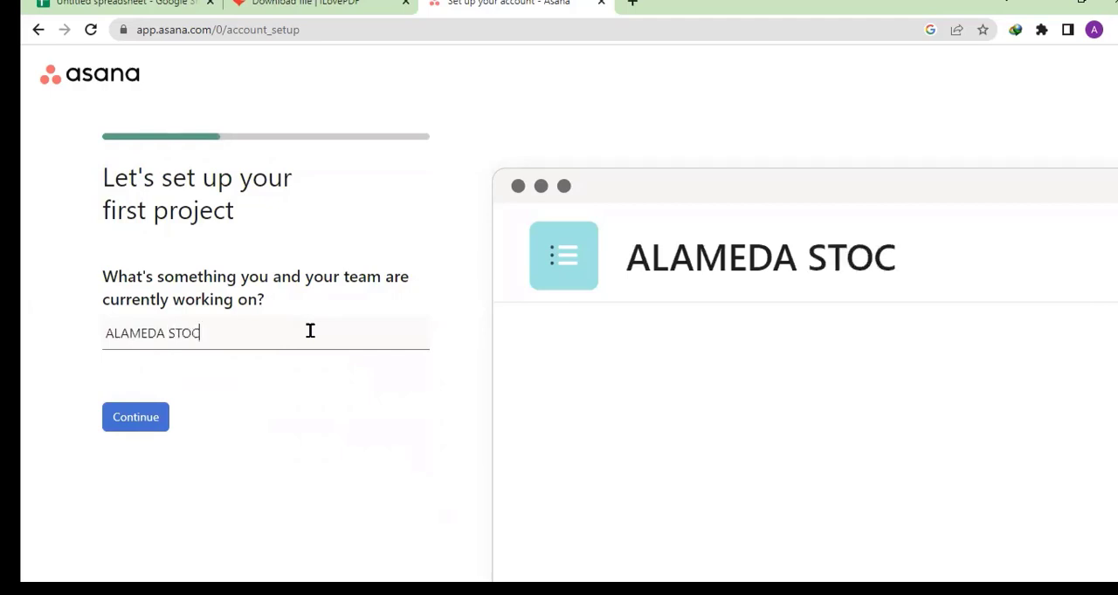
pyautogui.write('K T')
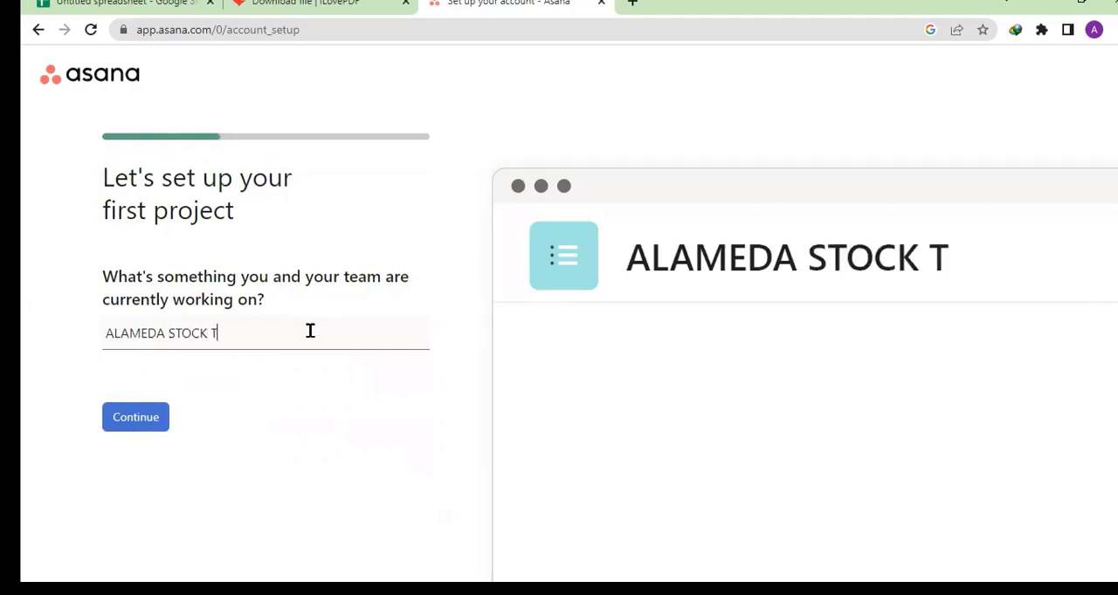
pyautogui.press('BackSpace')
pyautogui.press('BackSpace')
pyautogui.press('BackSpace')
pyautogui.press('BackSpace')
pyautogui.press('BackSpace')
pyautogui.press('BackSpace')
pyautogui.press('BackSpace')
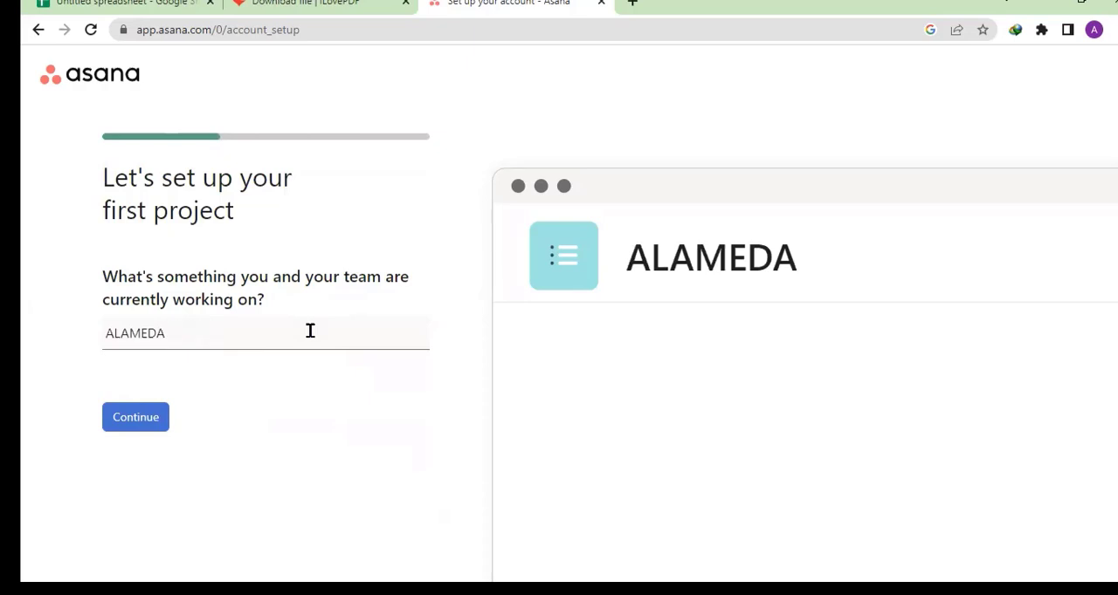
pyautogui.write('INVENT')
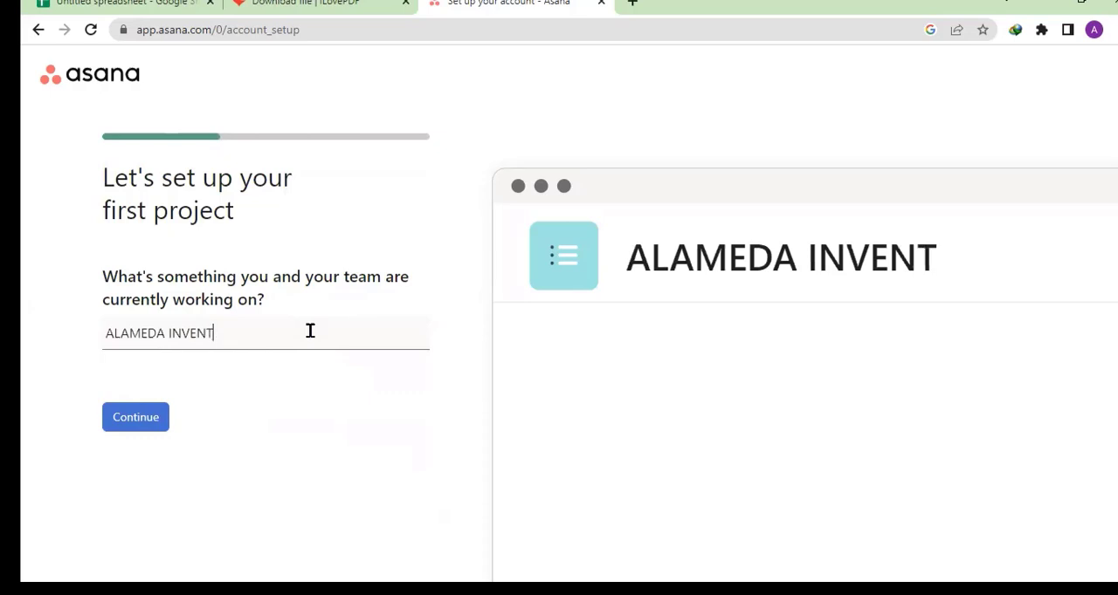
pyautogui.write('ORY P')
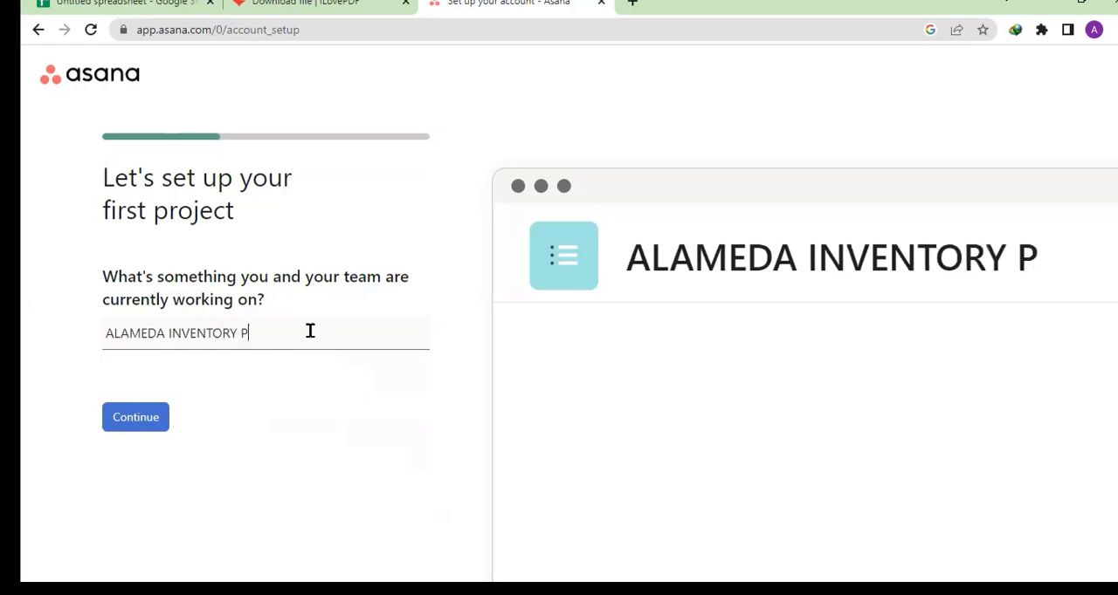
pyautogui.write('ROJECT')
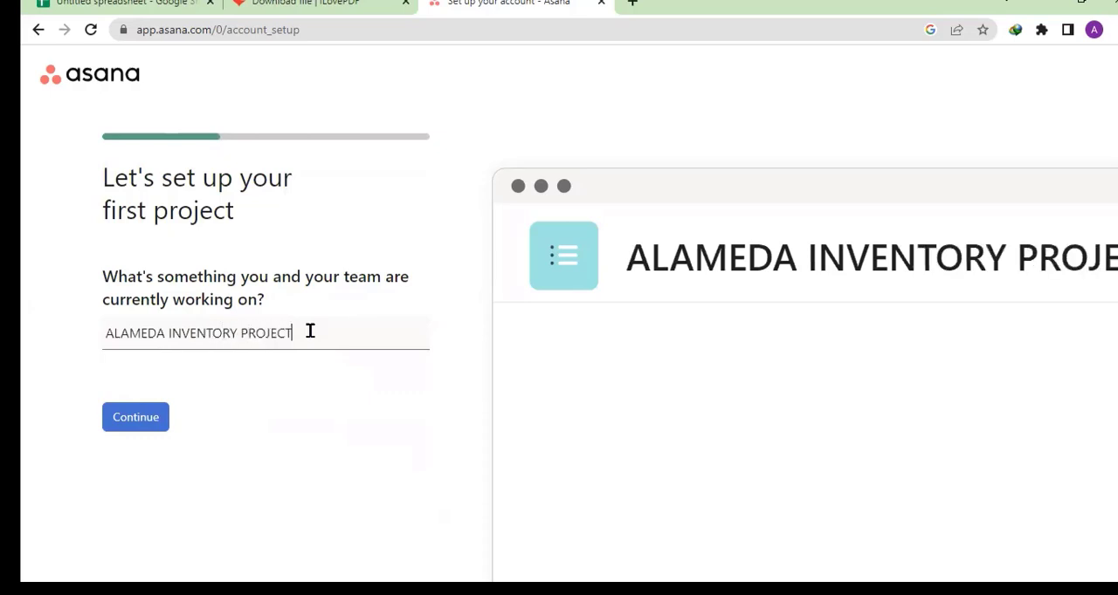
pyautogui.click(143, 424)
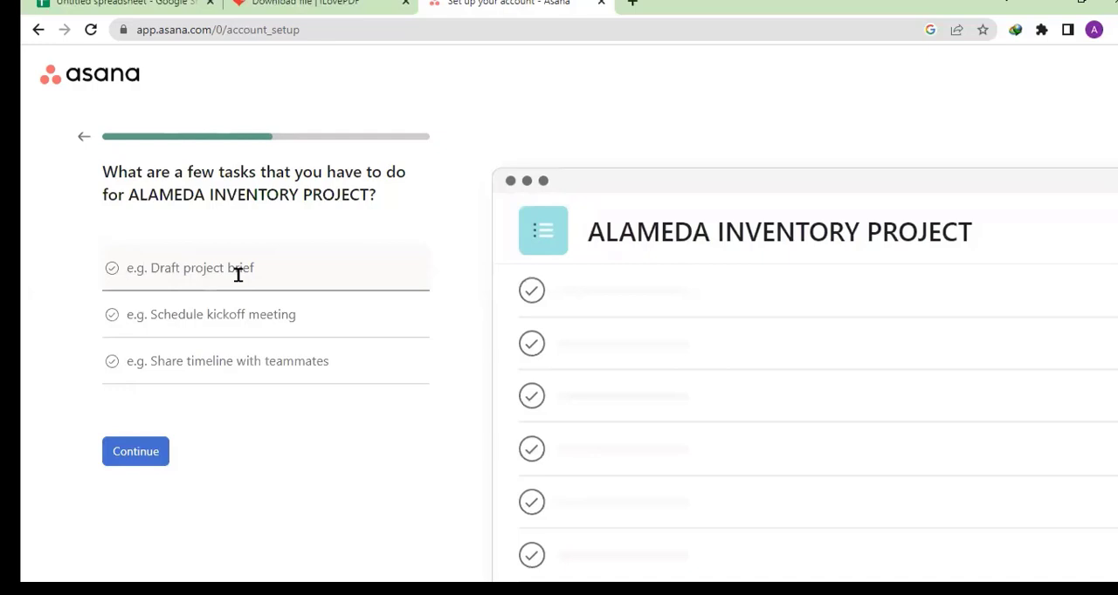
# - Enter GET THE BRIEF - MEET as the first task of the ALAMEDA INVENTORY PROJECT
pyautogui.write('GET ')
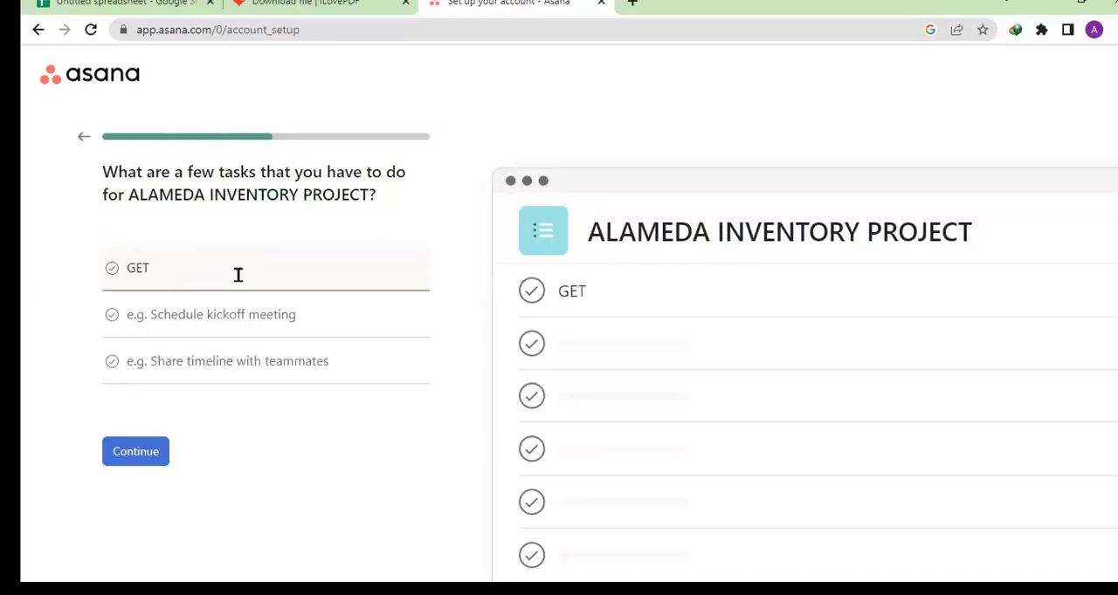
pyautogui.write('THE BR')
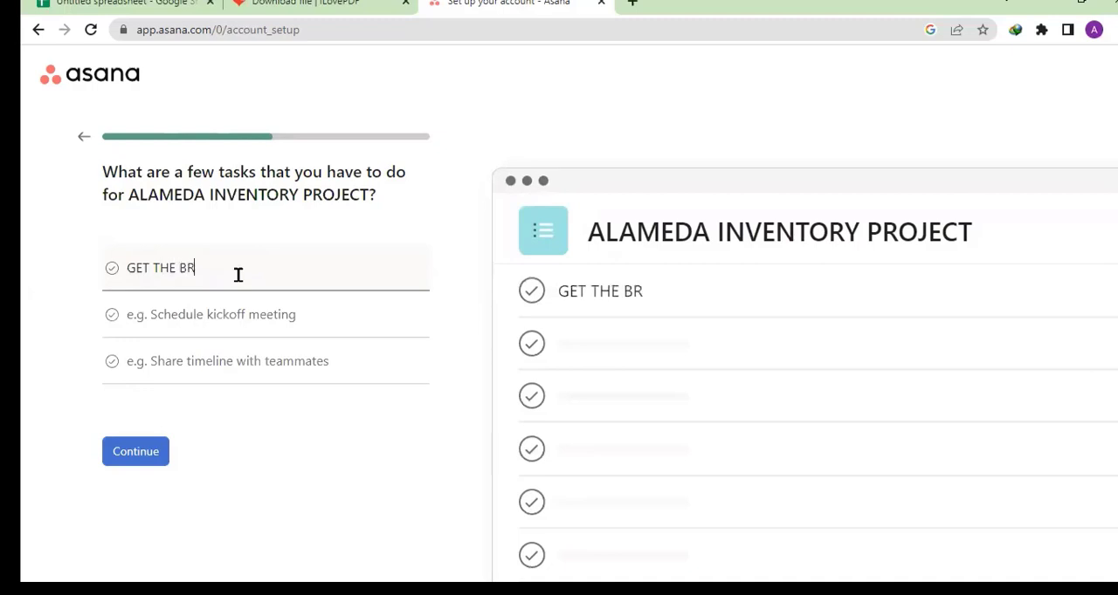
pyautogui.write('IEF')
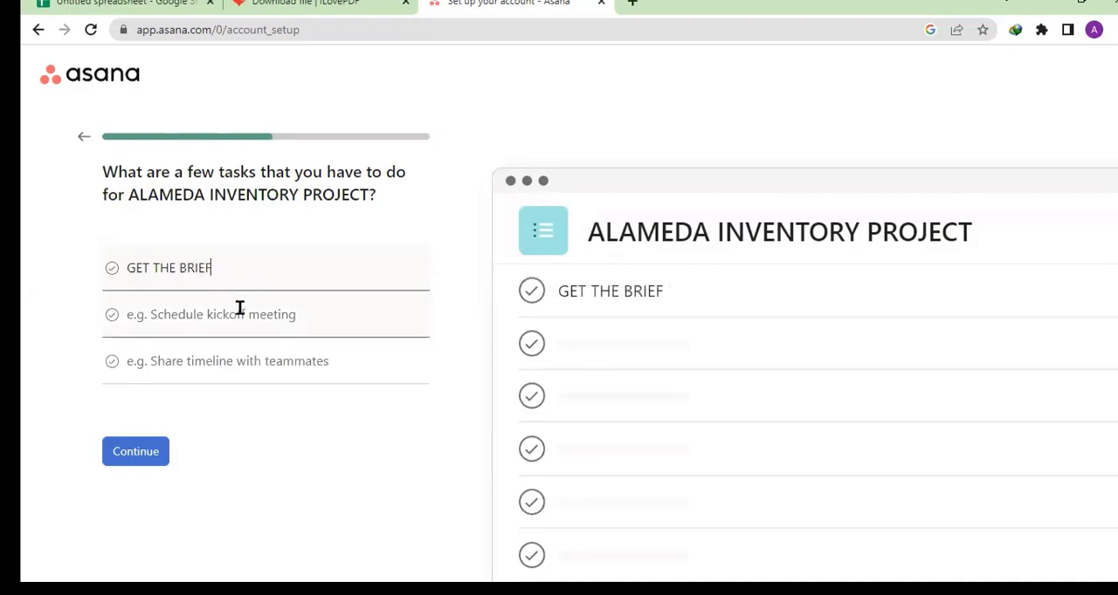
pyautogui.click(239, 308)
pyautogui.click(275, 273)
pyautogui.write('- MEET')
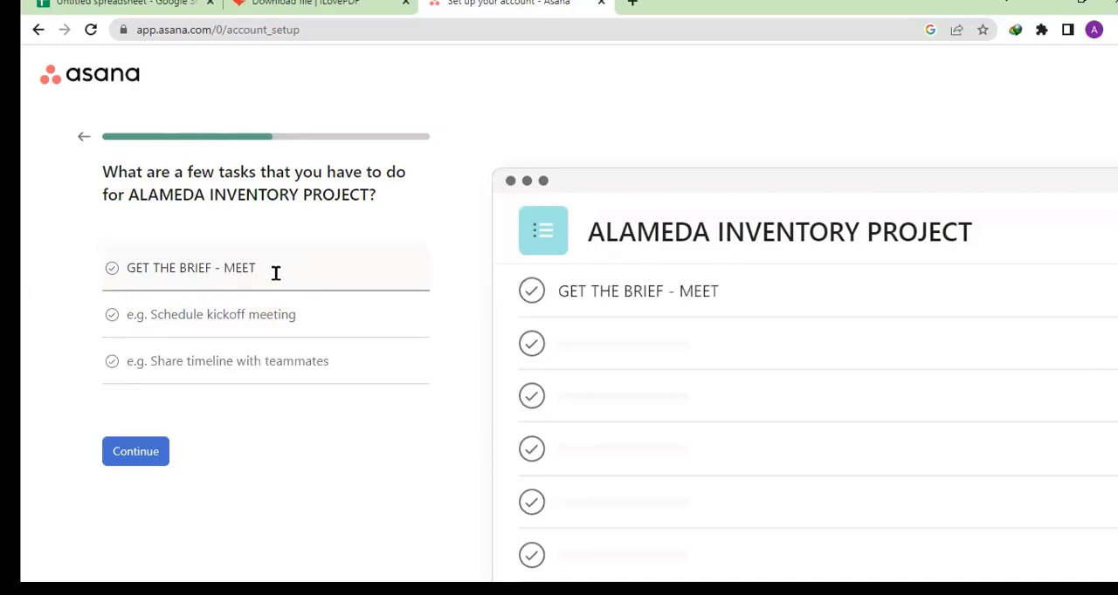
# - Enter MEET WITH MY TEAM as the second task of the project
pyautogui.click(279, 317)
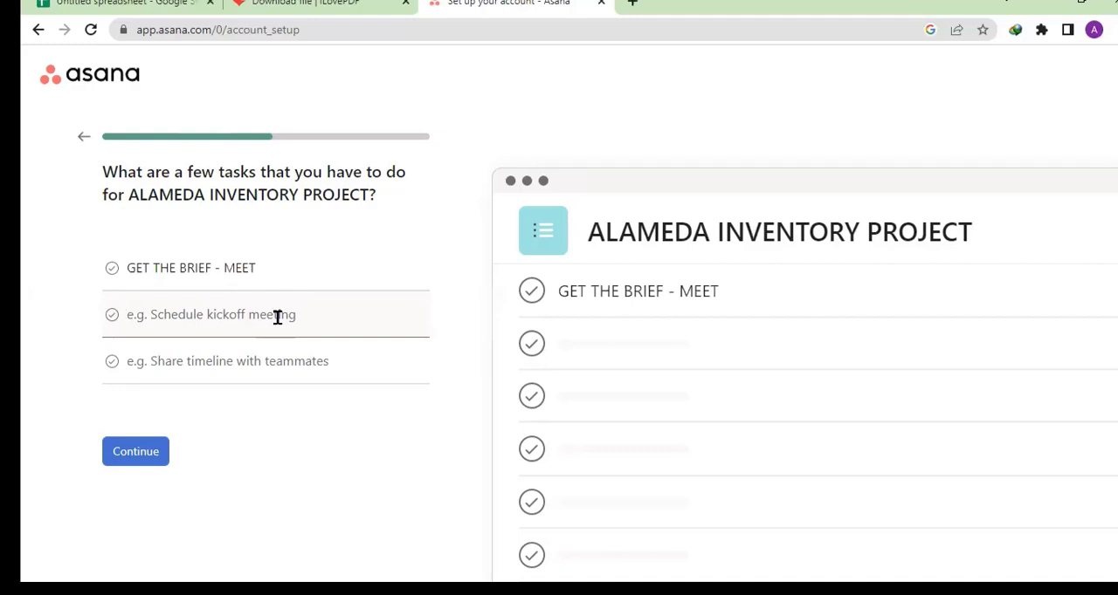
pyautogui.write('M')
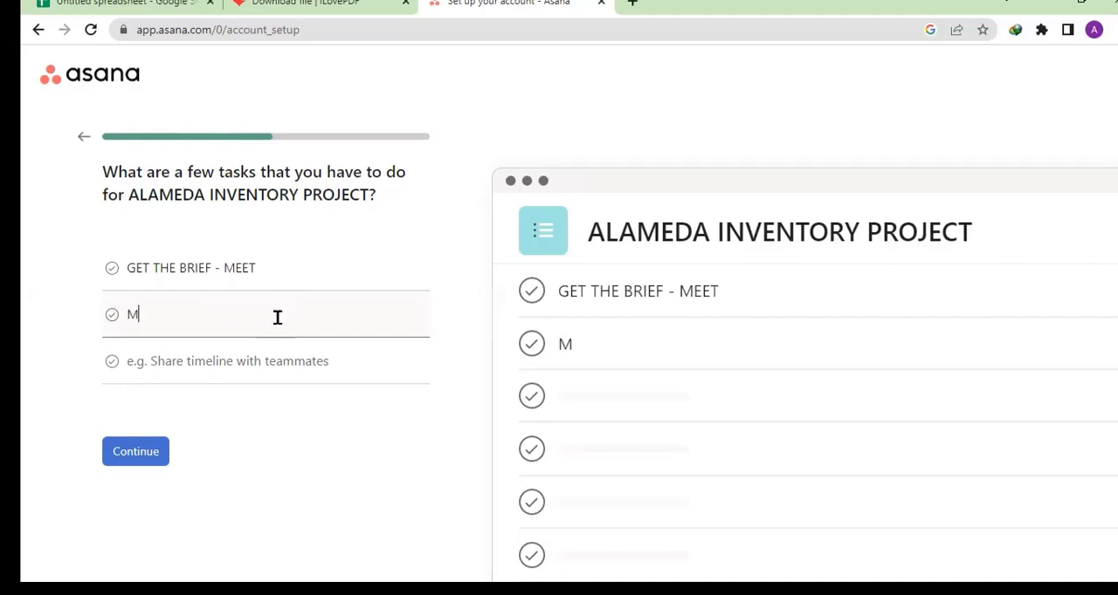
pyautogui.write('EET W')
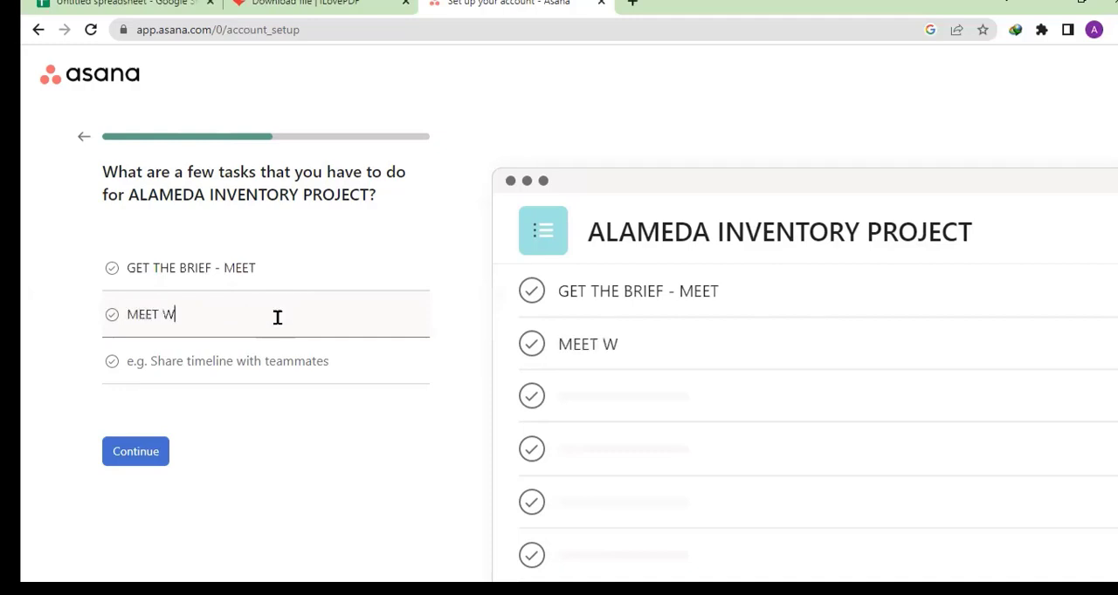
pyautogui.write('ITH MY')
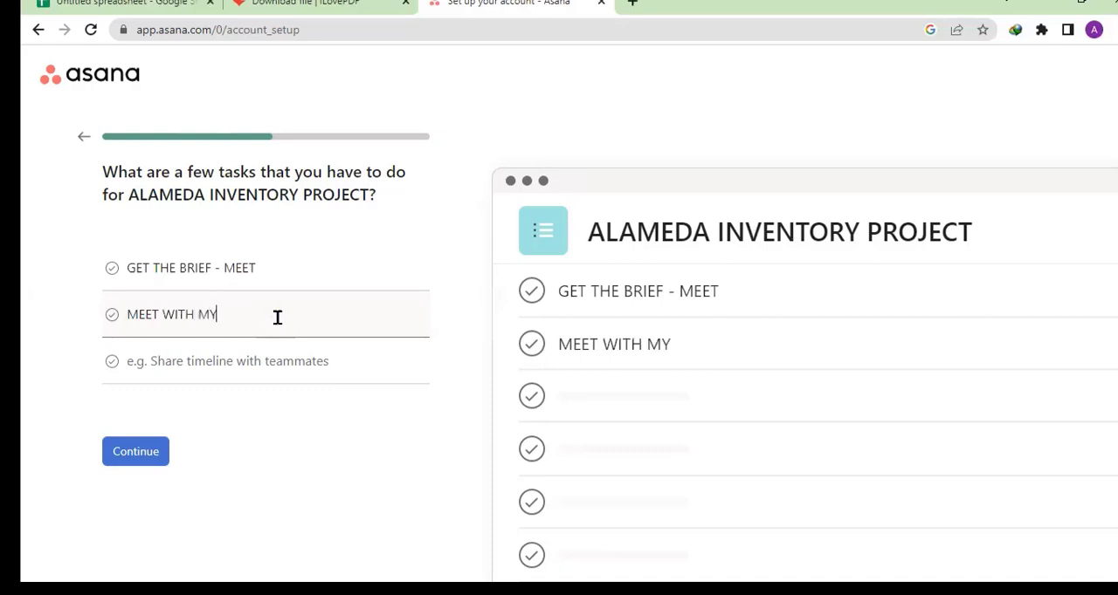
pyautogui.write(' TEAM')
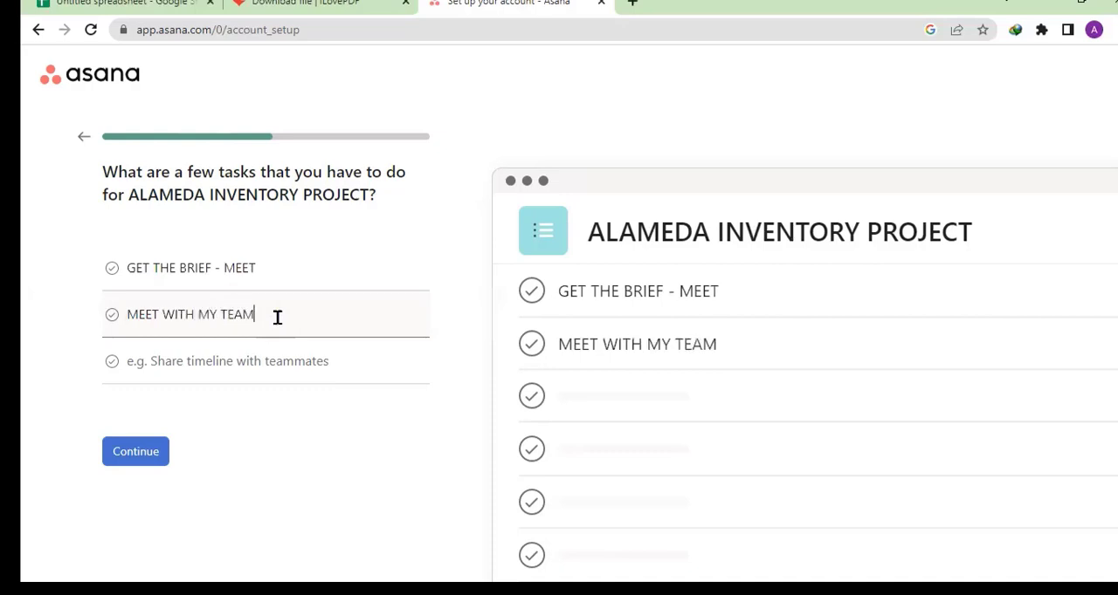
# - Enter GO FOR PRIOR SURVEY as the third task of the project
pyautogui.click(260, 362)
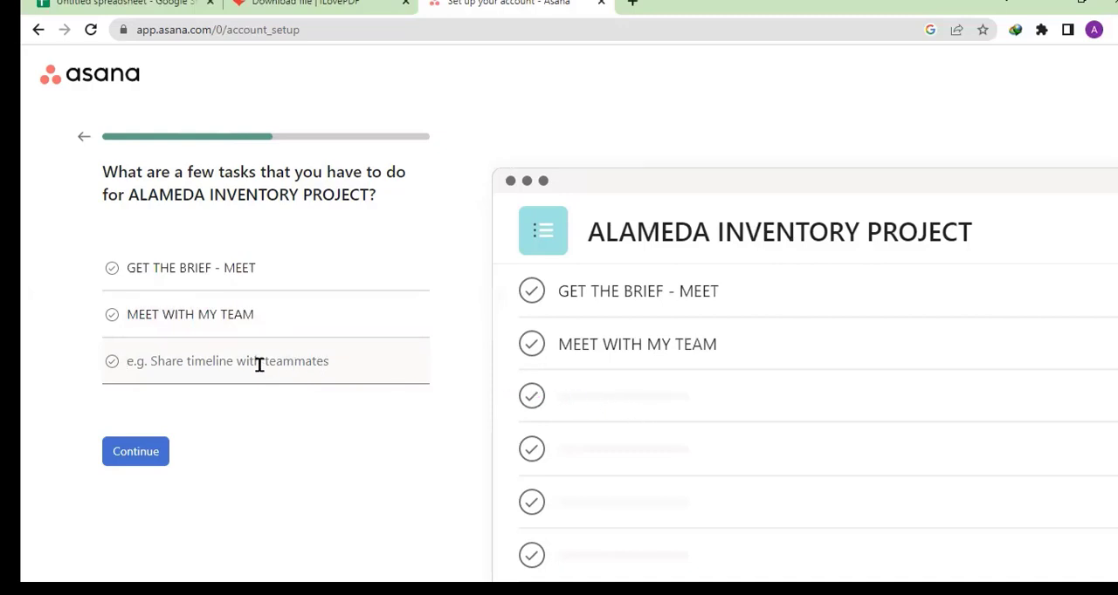
pyautogui.write('GO FOR')
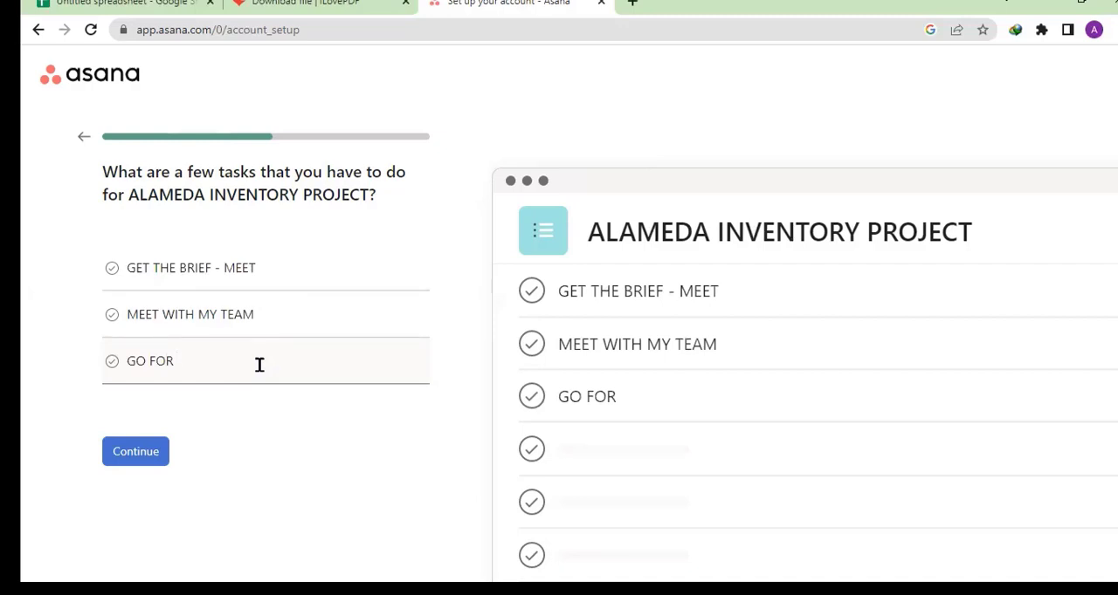
pyautogui.write('PRIOR SUR')
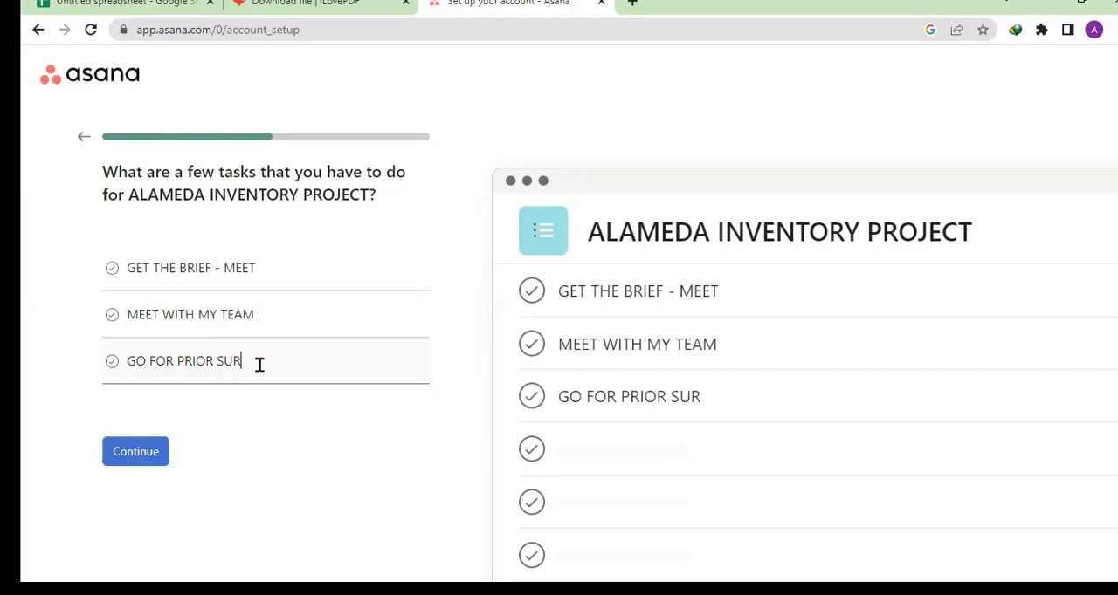
pyautogui.write('VEY')
# - Submit the three tasks and accept the To do, Doing and Done sections, continuing to the project layout choice
pyautogui.moveTo(571, 222)
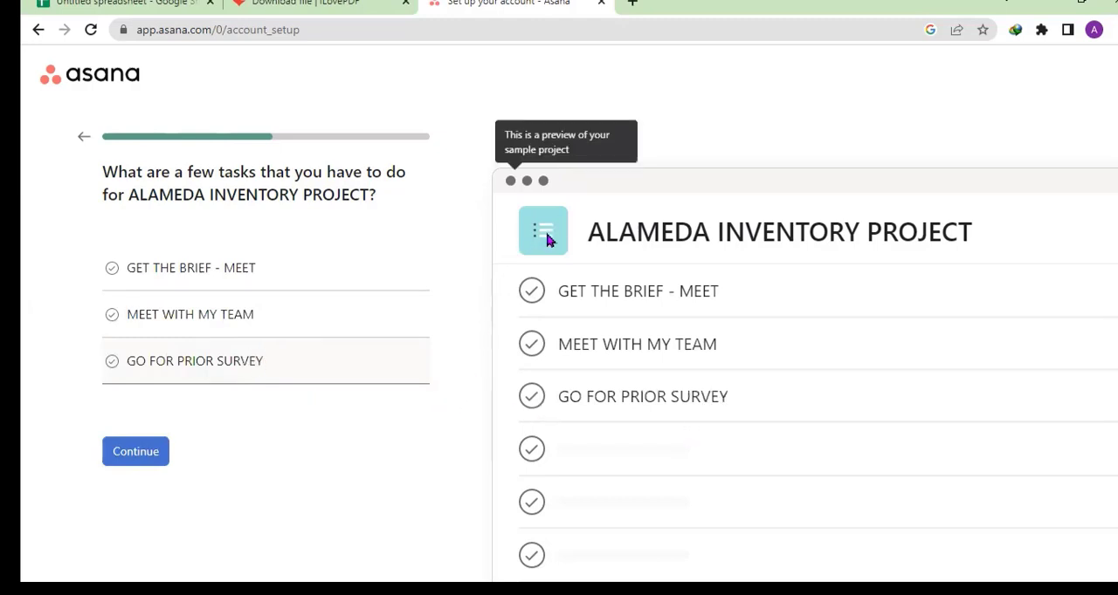
pyautogui.click(147, 453)
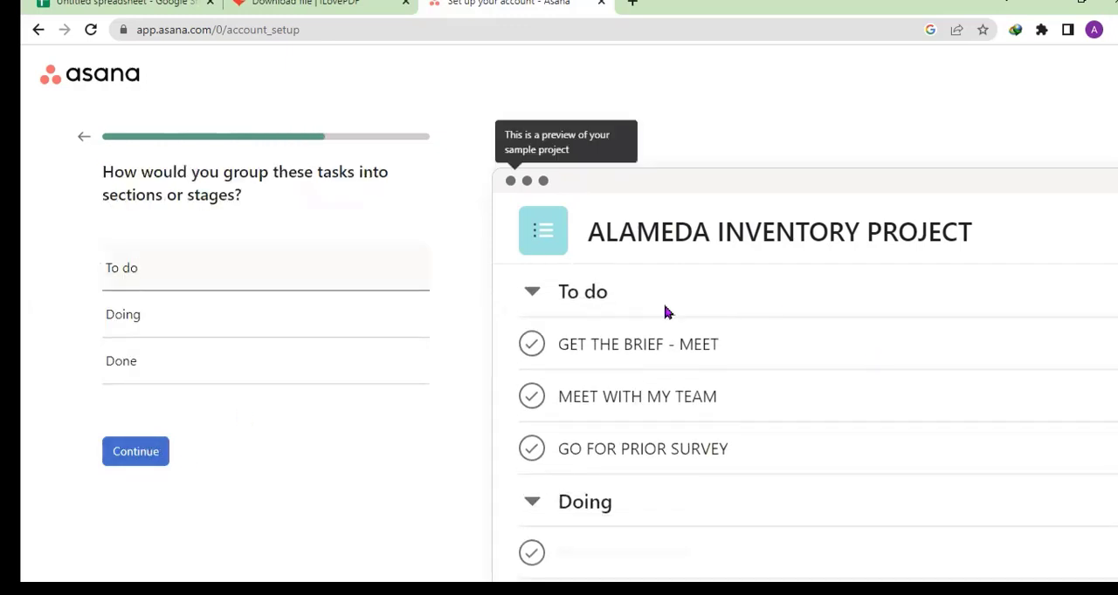
pyautogui.click(533, 294)
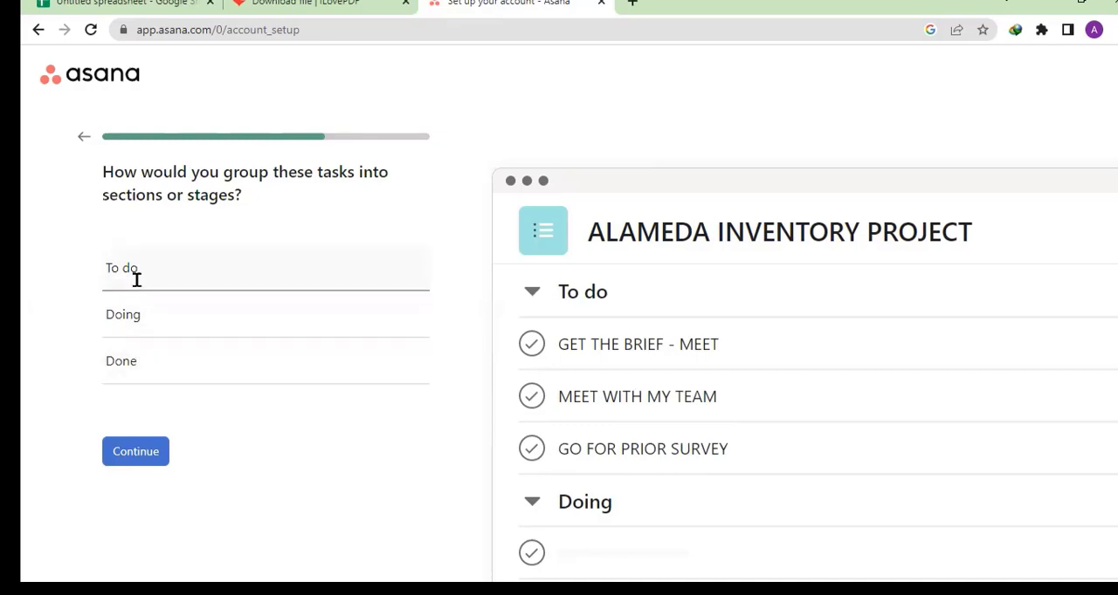
pyautogui.click(140, 466)
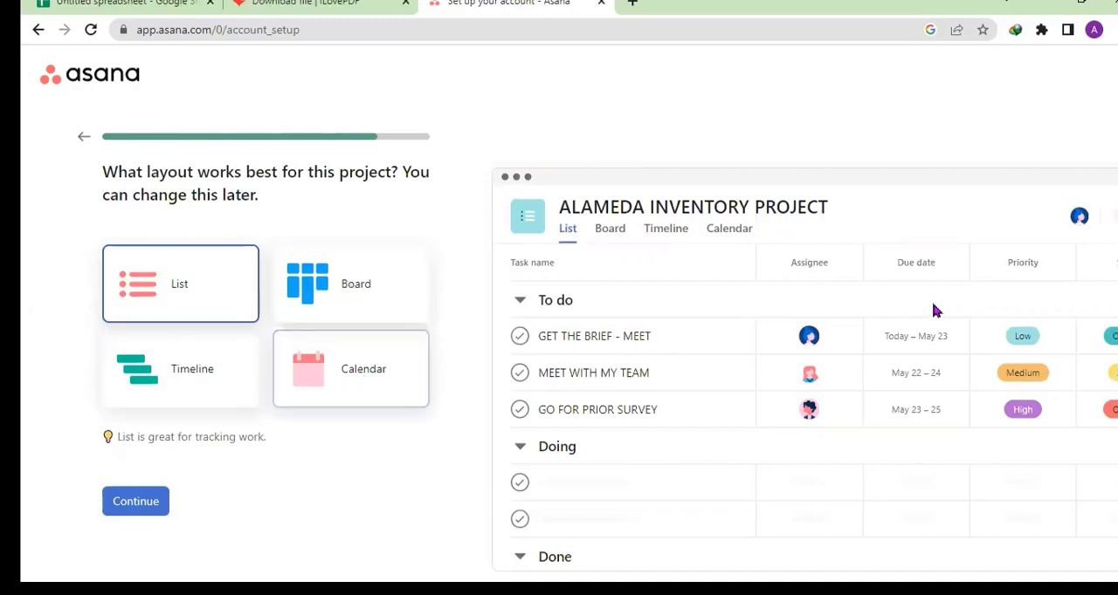
# - Finish the account setup with the List layout, skipping teammate invitations and app downloads, and dismiss the trial welcome message
pyautogui.click(139, 504)
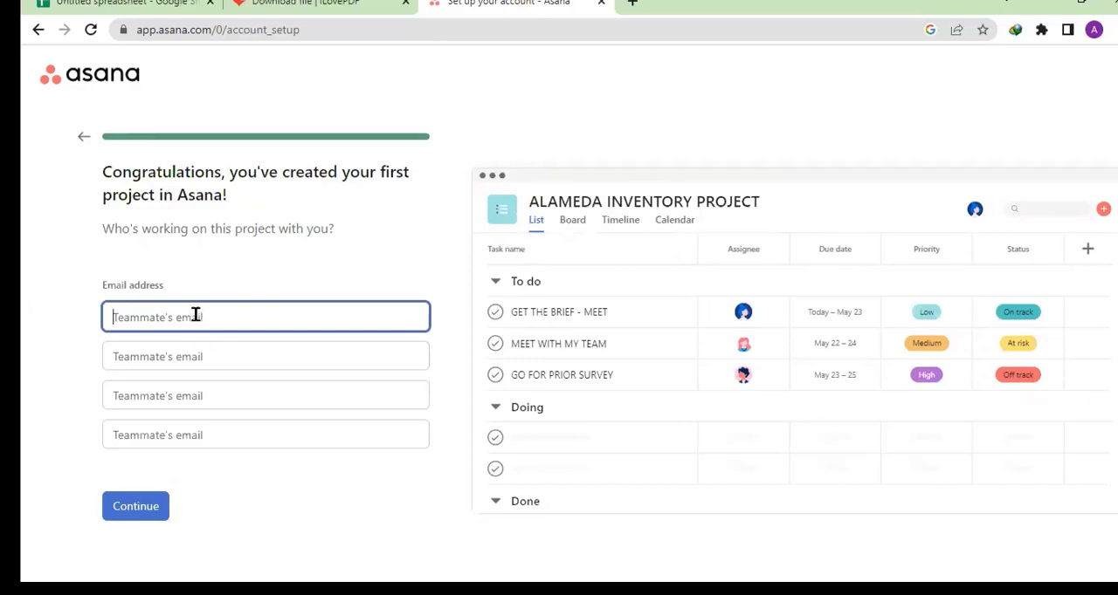
pyautogui.click(144, 512)
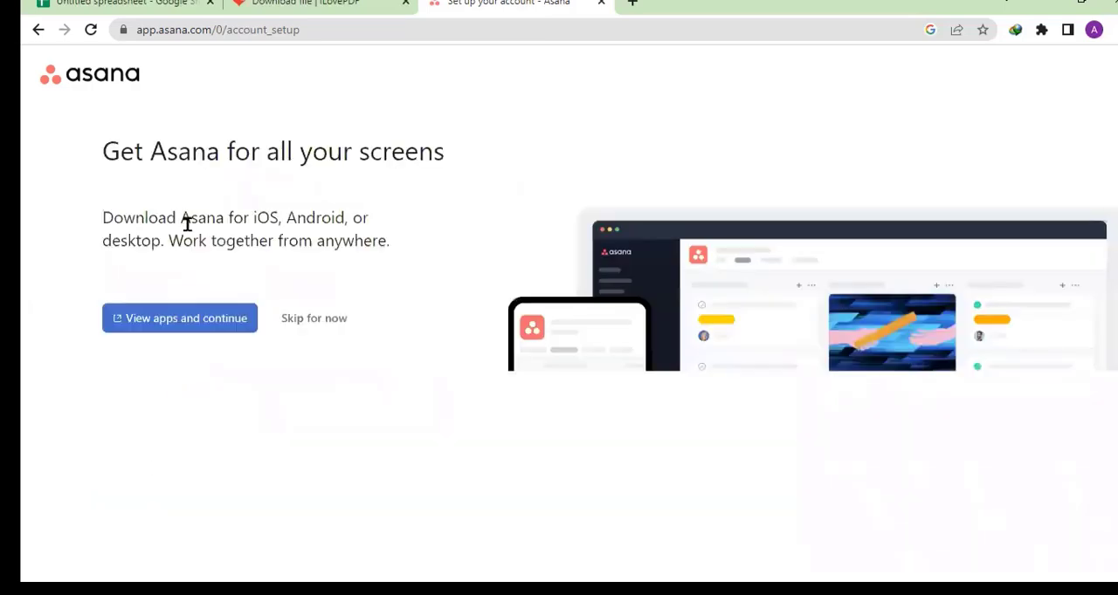
pyautogui.click(310, 319)
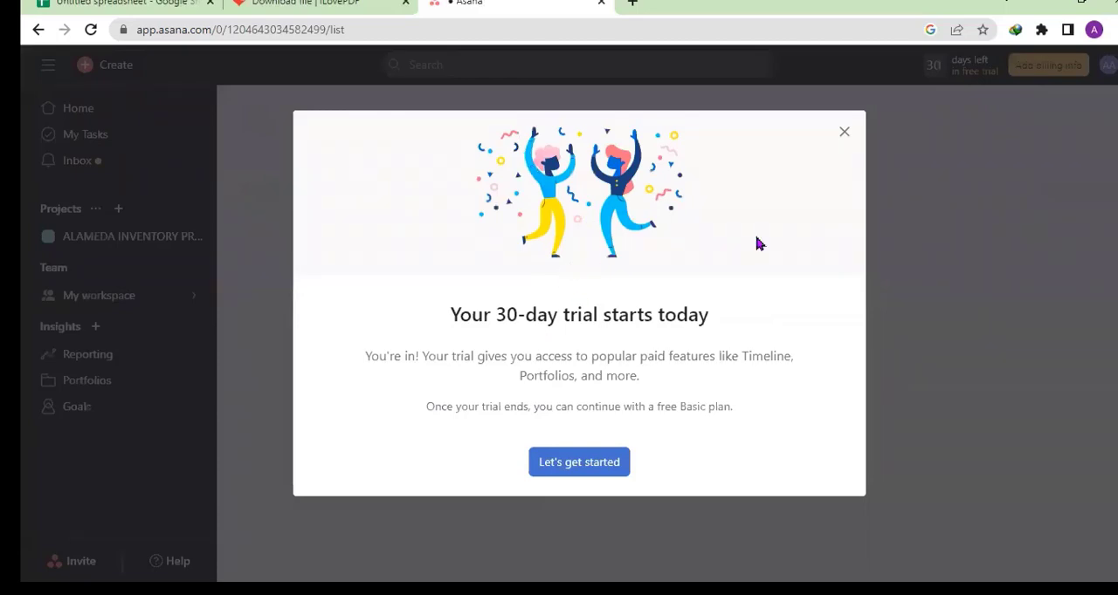
pyautogui.click(843, 134)
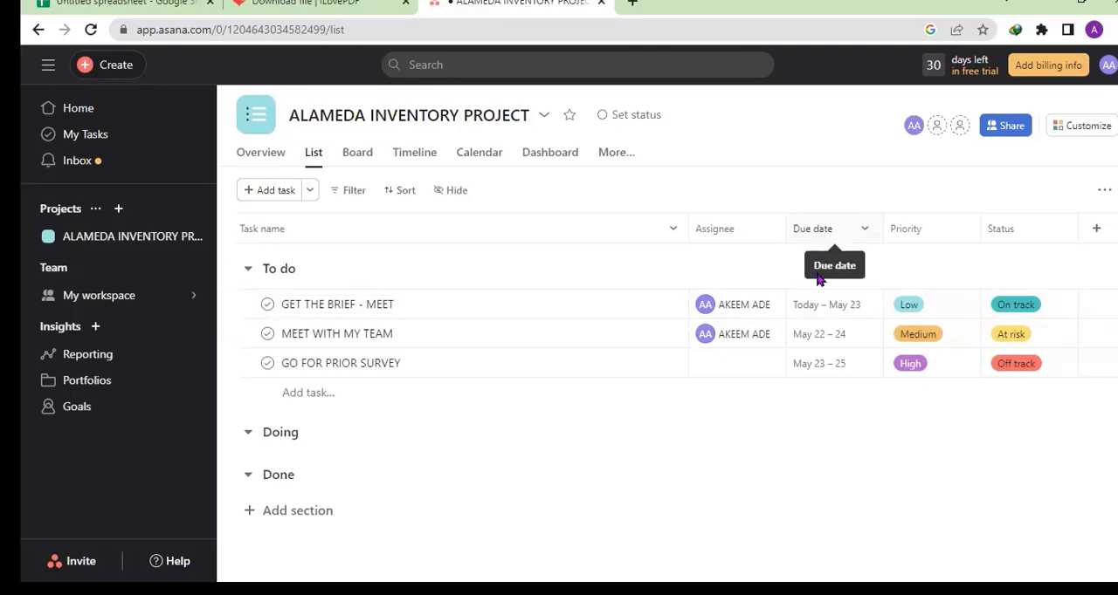
# - Move the GET THE BRIEF - MEET task from the To do section to Doing
pyautogui.moveTo(731, 307)
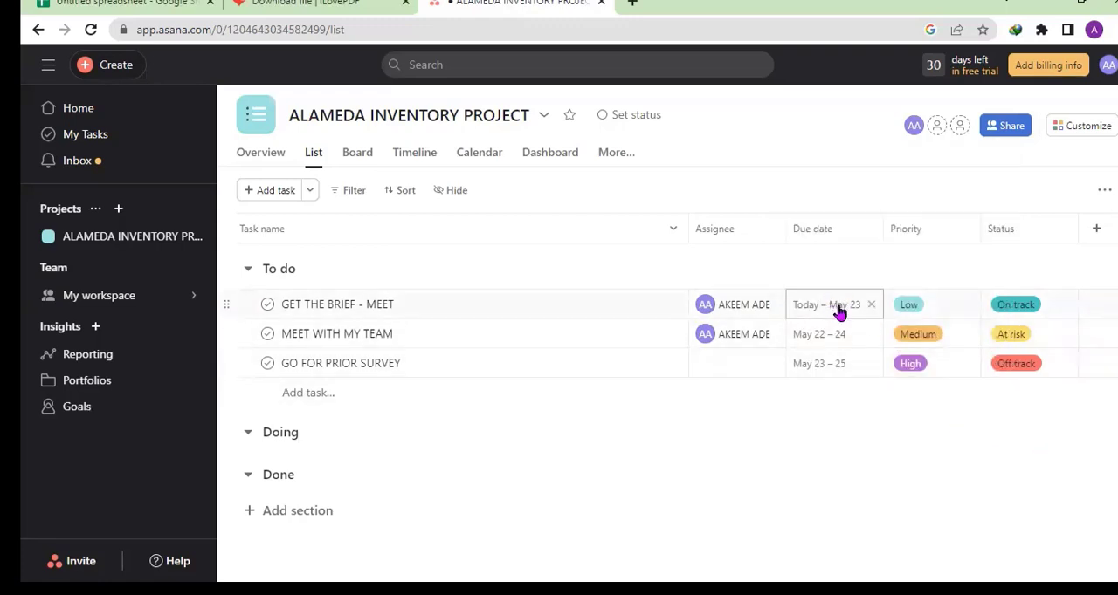
pyautogui.click(1065, 304)
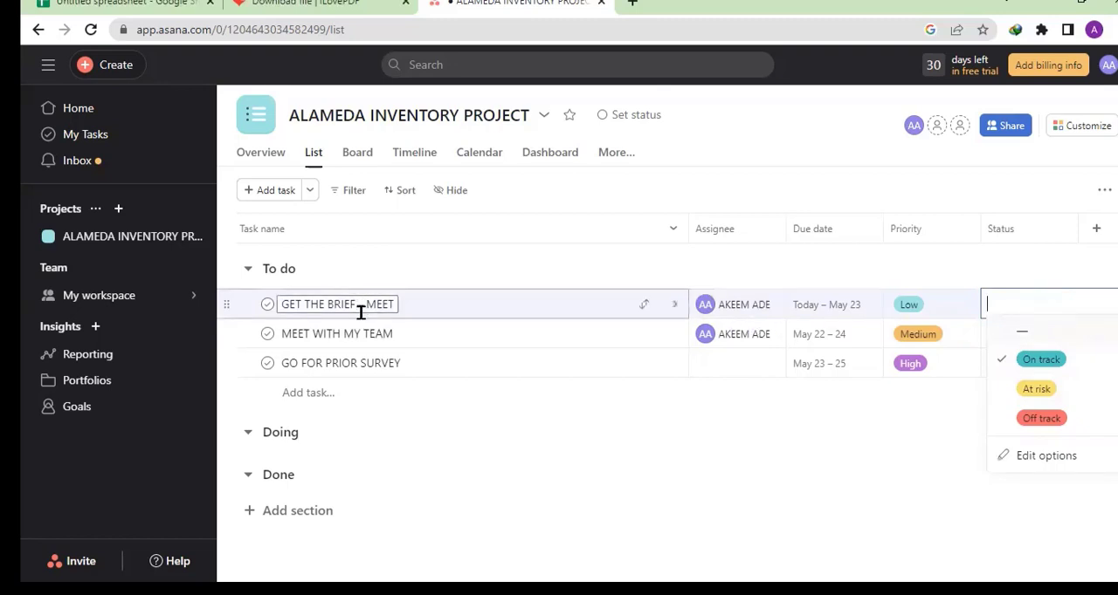
pyautogui.click(484, 317)
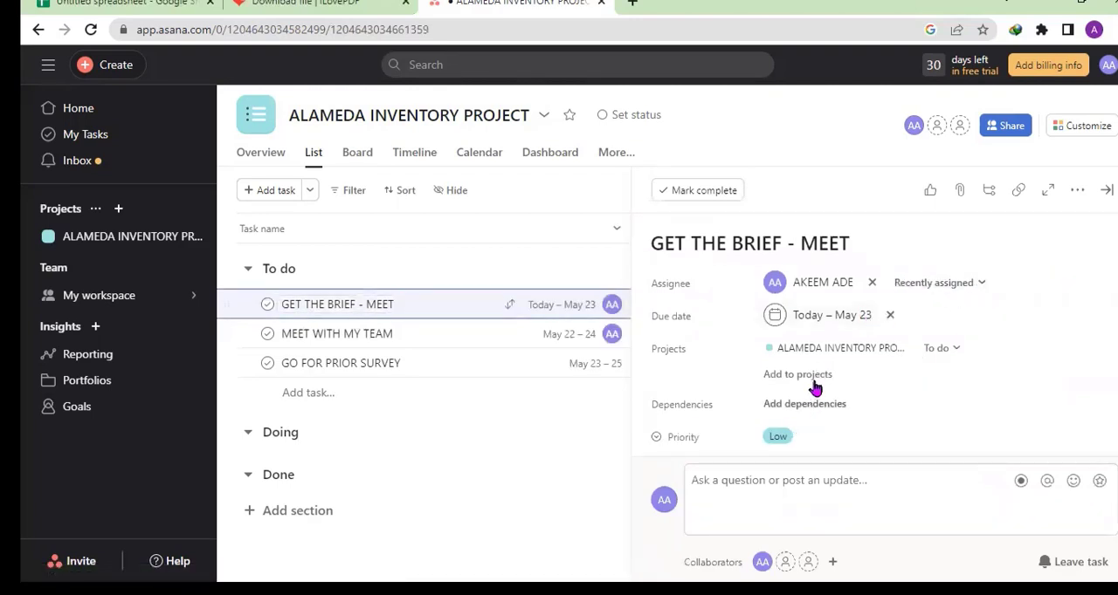
pyautogui.click(955, 349)
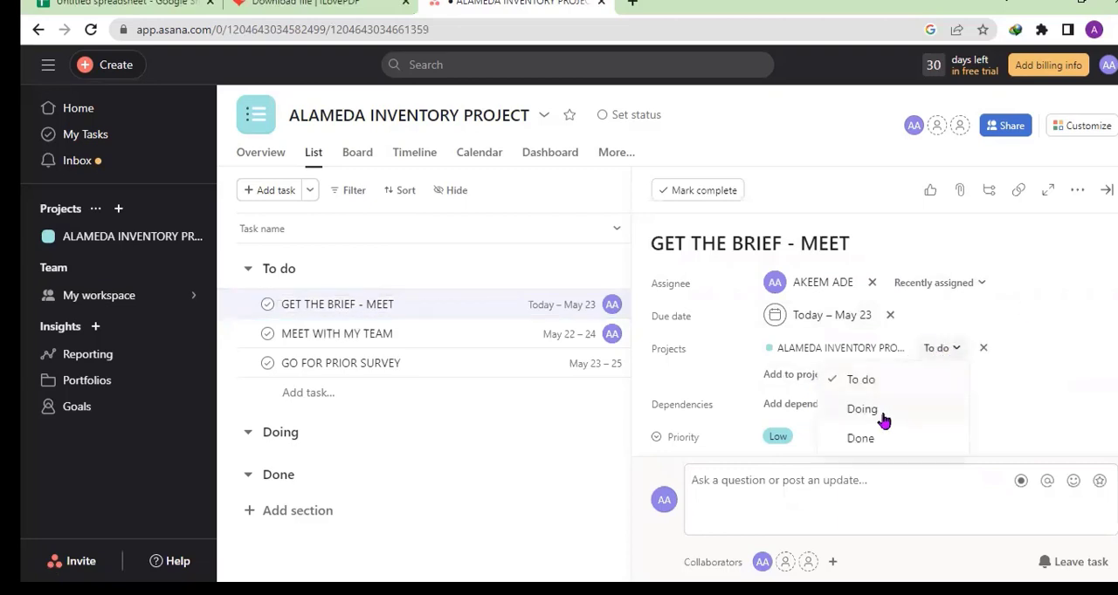
pyautogui.click(885, 413)
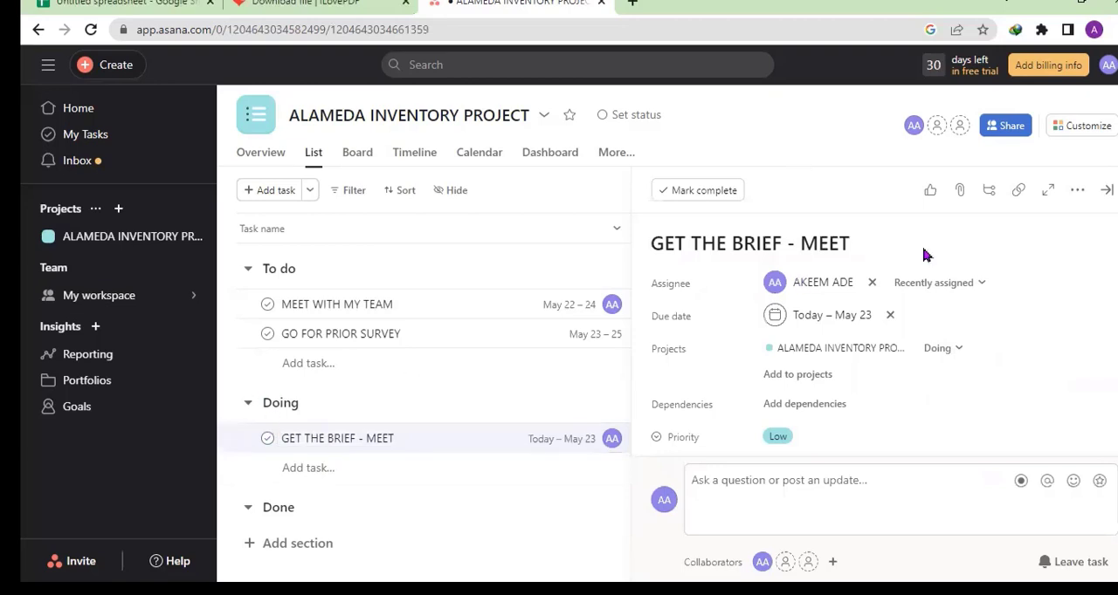
# - Mark GET THE BRIEF - MEET complete and reopen it, and try leaving and rejoining the task
pyautogui.click(666, 195)
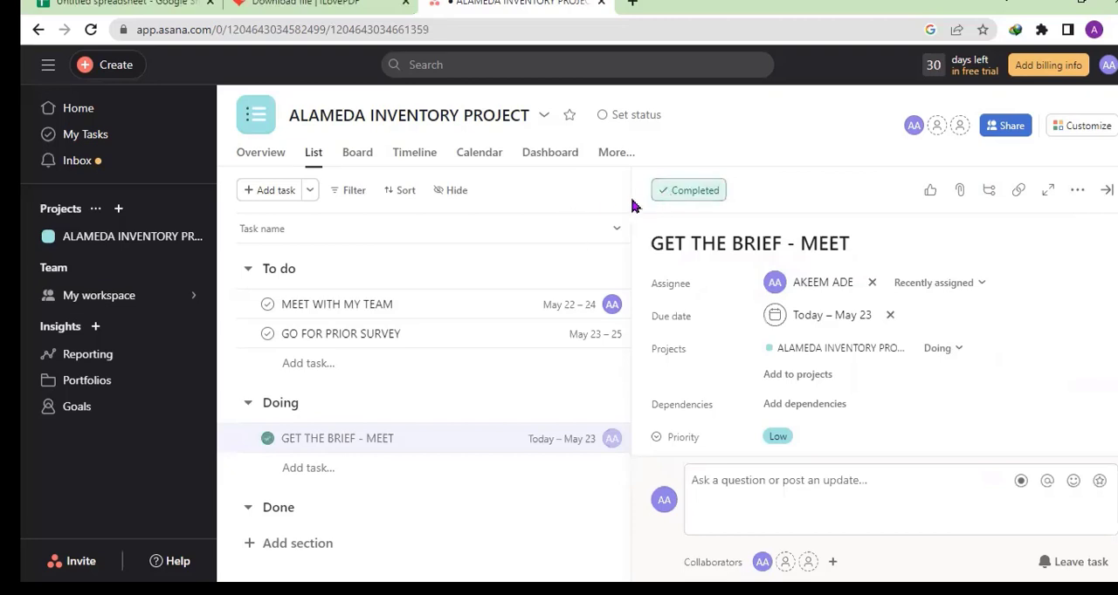
pyautogui.click(686, 191)
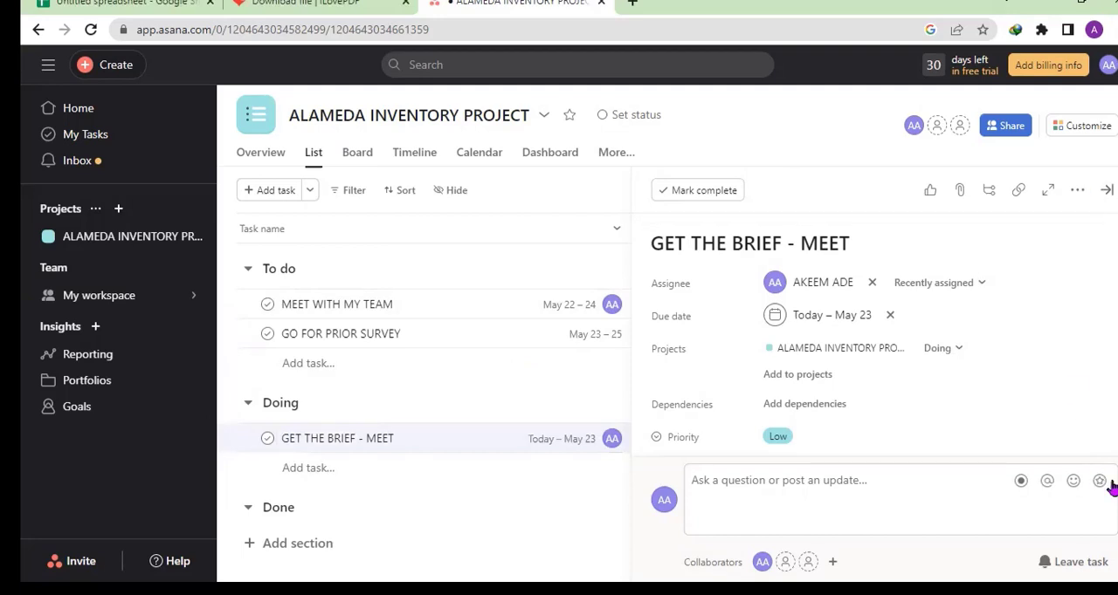
pyautogui.click(1074, 562)
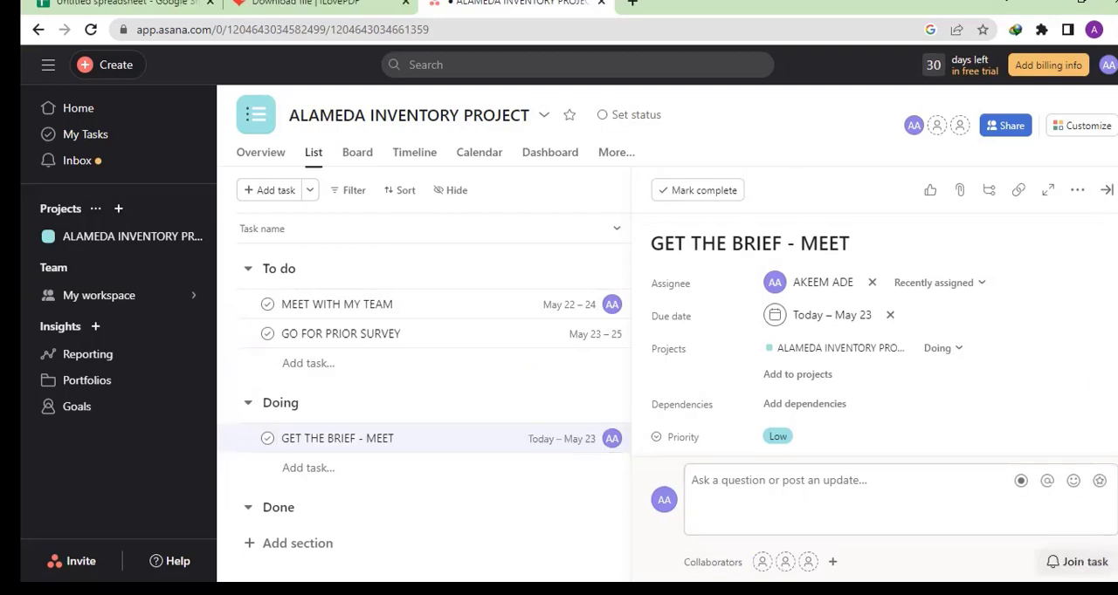
pyautogui.click(1075, 563)
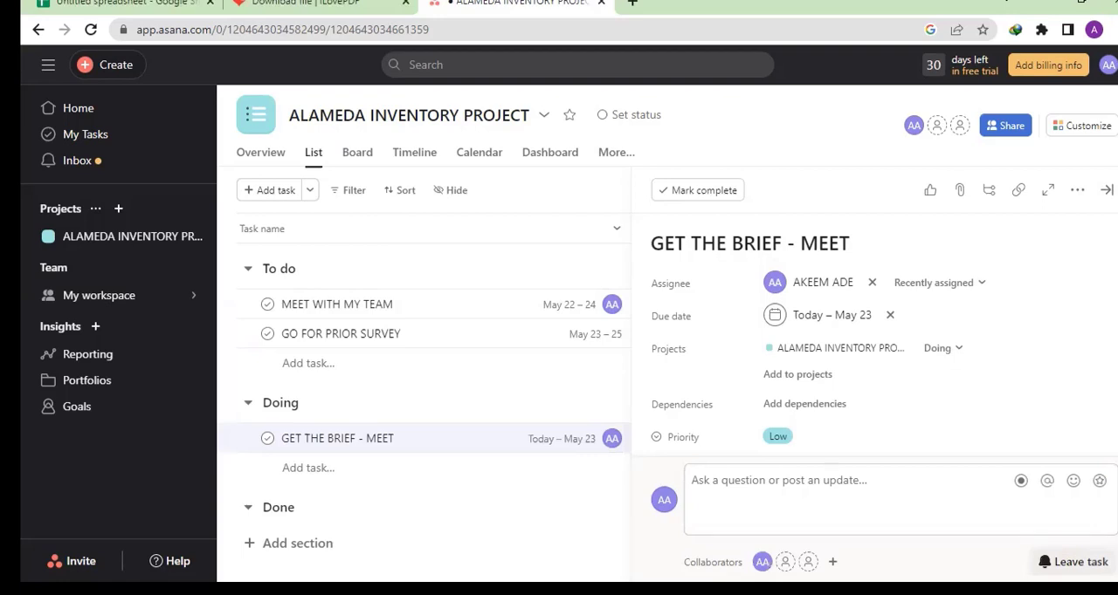
pyautogui.click(1074, 562)
pyautogui.click(1075, 562)
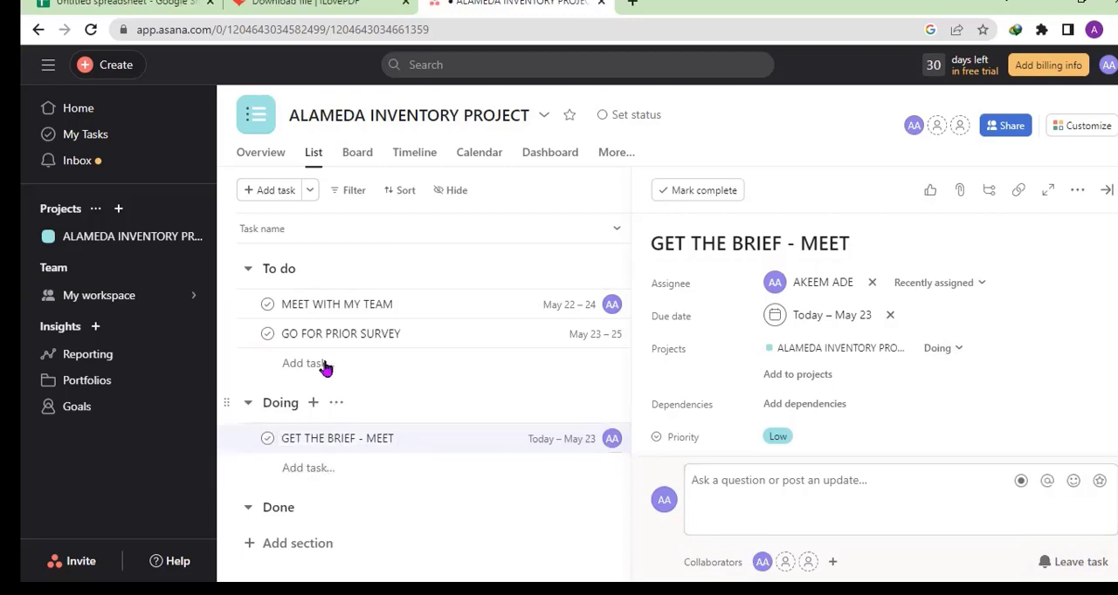
# - Open the details of the MEET WITH MY TEAM and GO FOR PRIOR SURVEY tasks
pyautogui.click(402, 310)
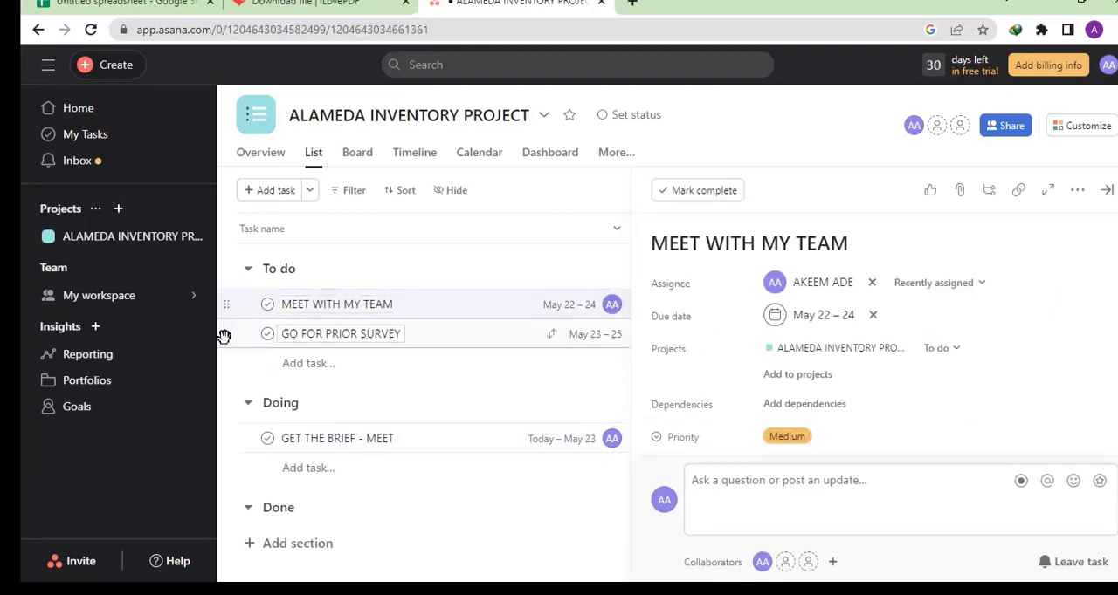
pyautogui.click(314, 333)
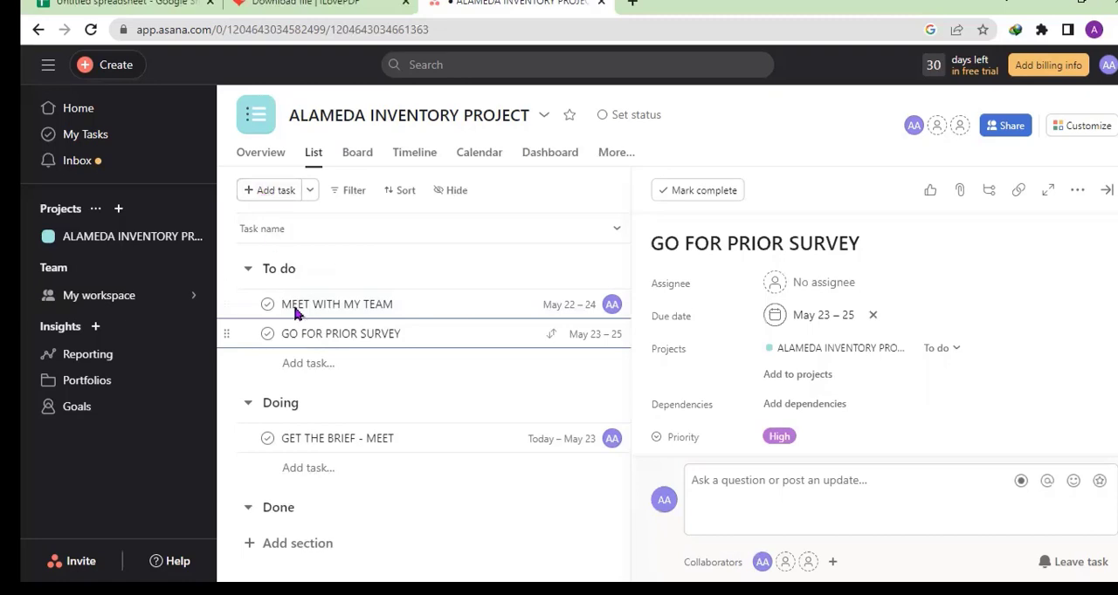
pyautogui.click(333, 369)
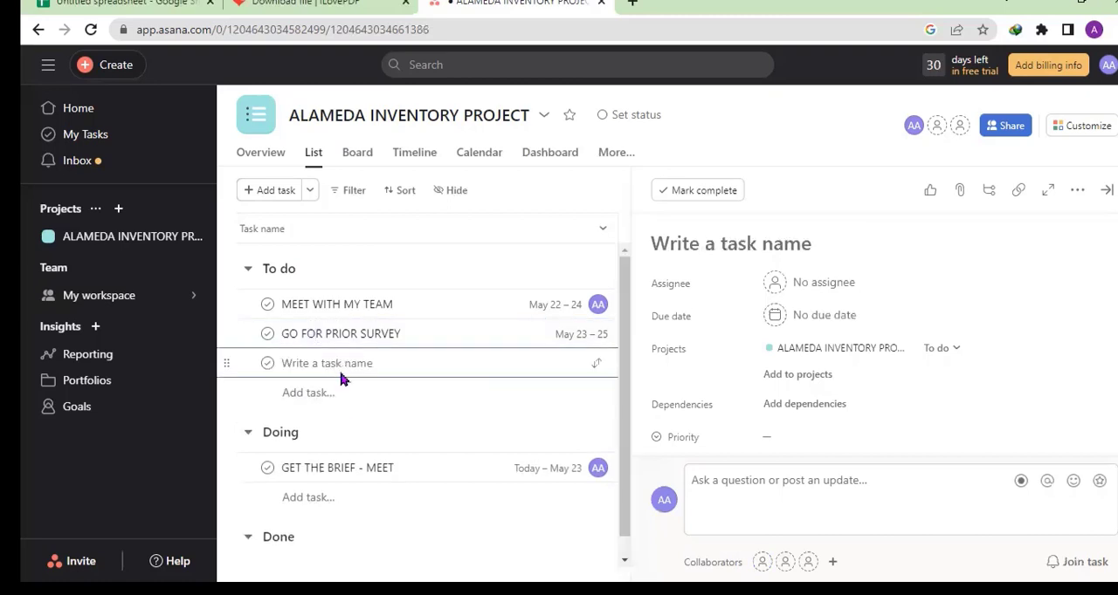
pyautogui.write('WEE')
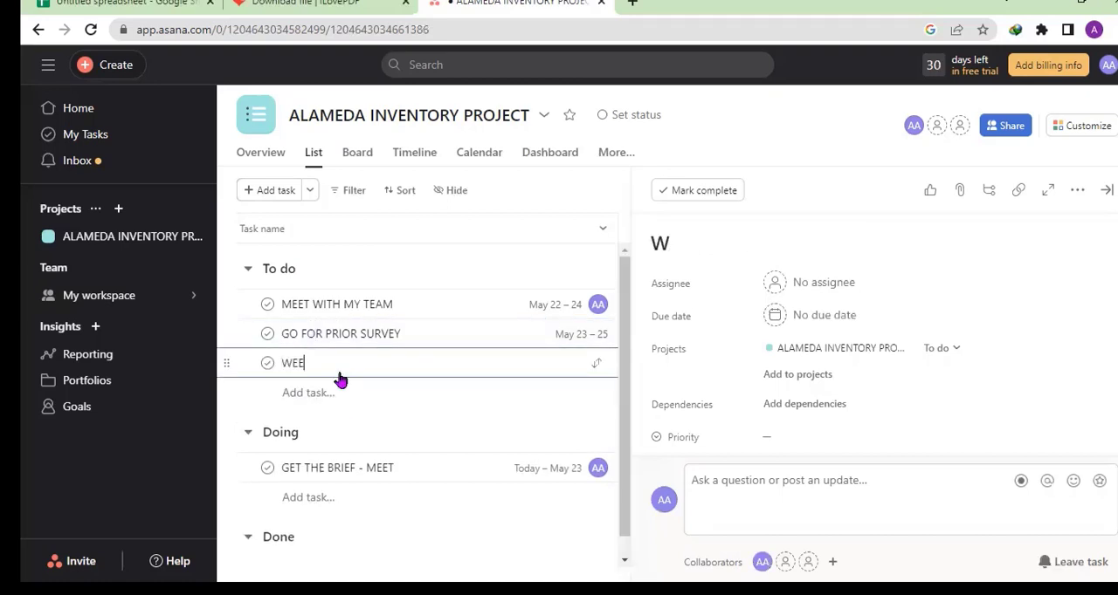
pyautogui.write('KING')
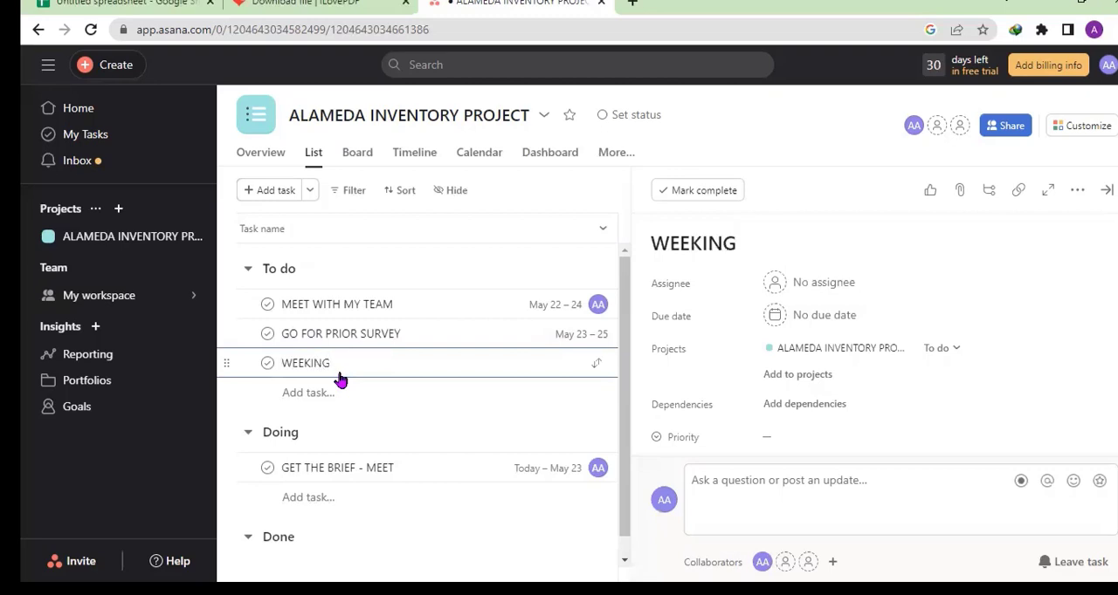
pyautogui.press('BackSpace')
pyautogui.press('BackSpace')
pyautogui.press('BackSpace')
pyautogui.press('BackSpace')
pyautogui.press('BackSpace')
pyautogui.press('BackSpace')
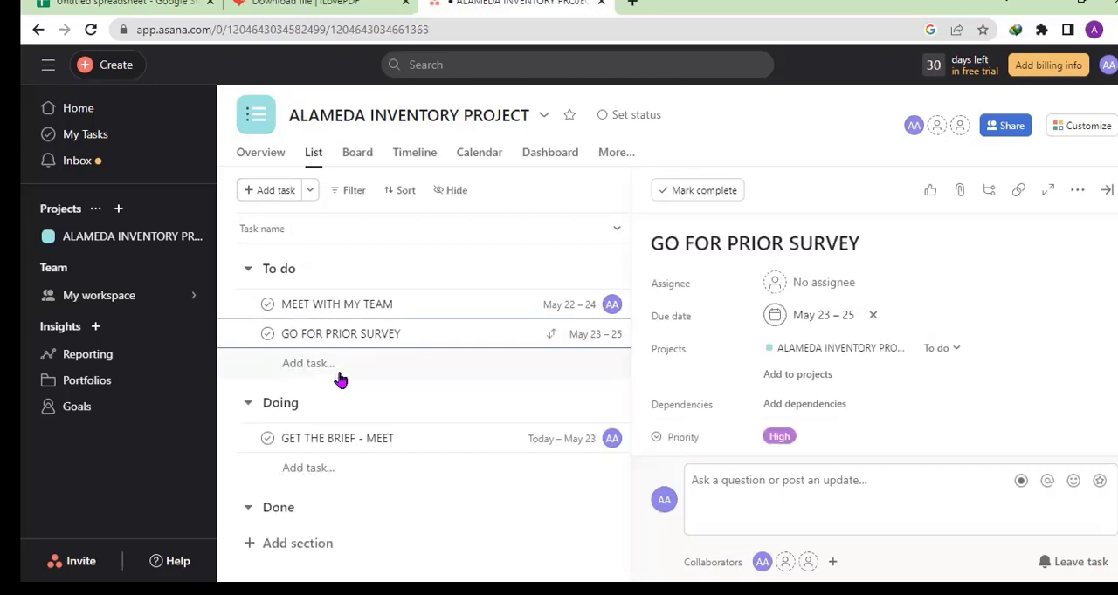
pyautogui.write('FIRST WEEK')
# - Add a new task named FIRST WEEK REPORT to the To do section
pyautogui.click(339, 363)
pyautogui.write('FIR')
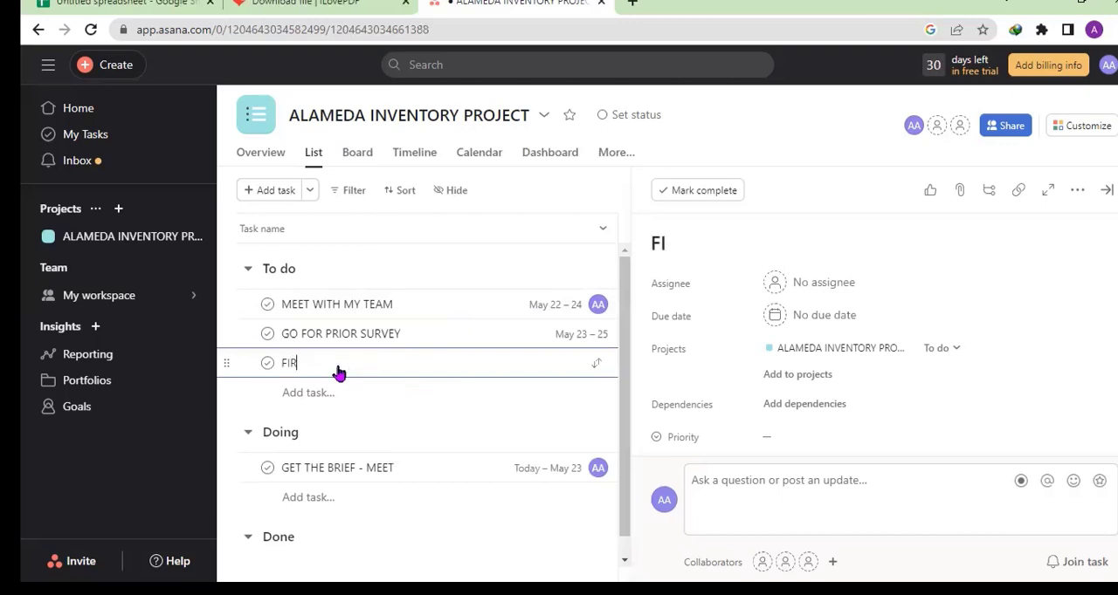
pyautogui.write('ST WEE')
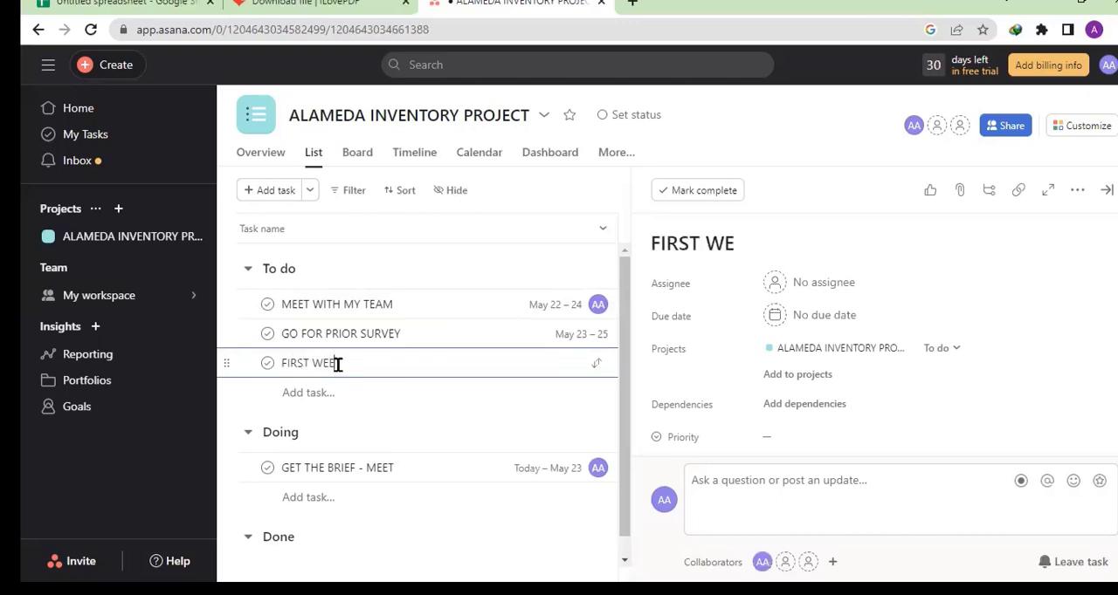
pyautogui.write('K REP')
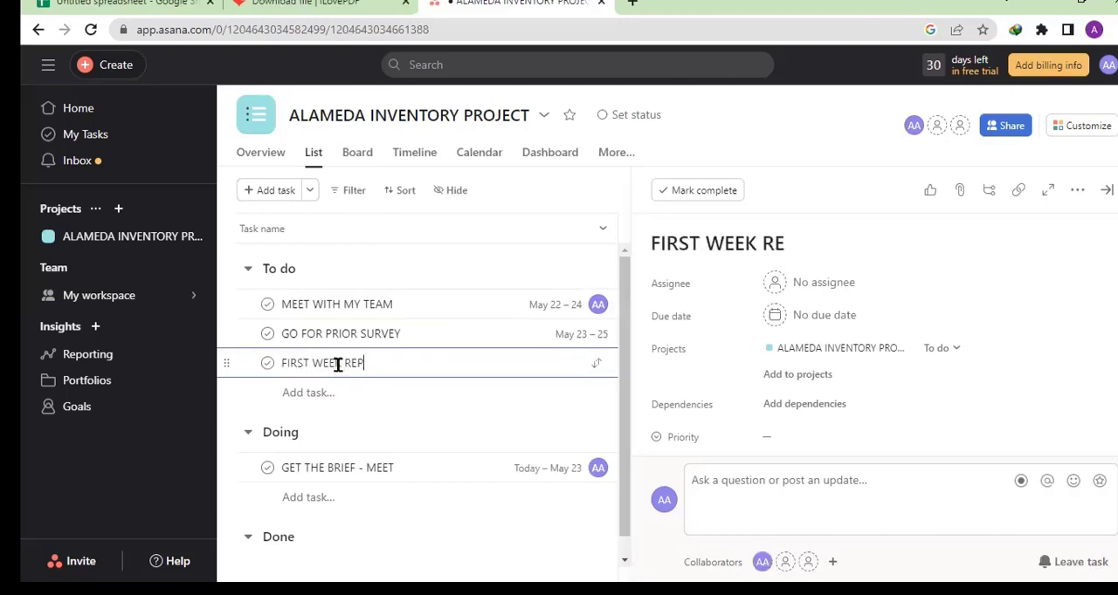
pyautogui.write('ORT')
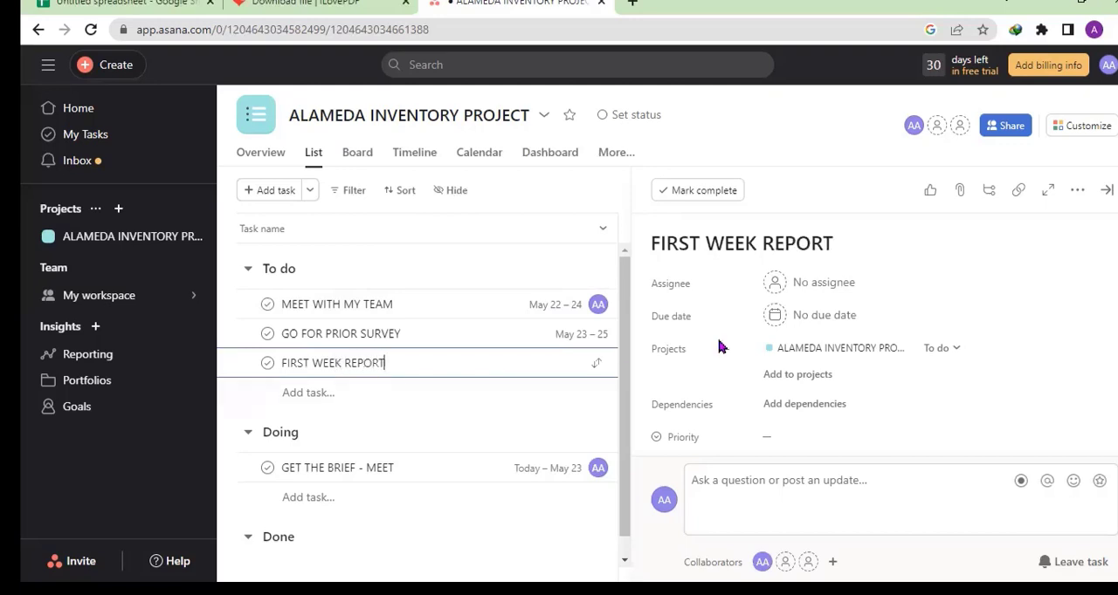
# - Look at the due date and assignee choices for the FIRST WEEK REPORT task without setting either
pyautogui.click(845, 316)
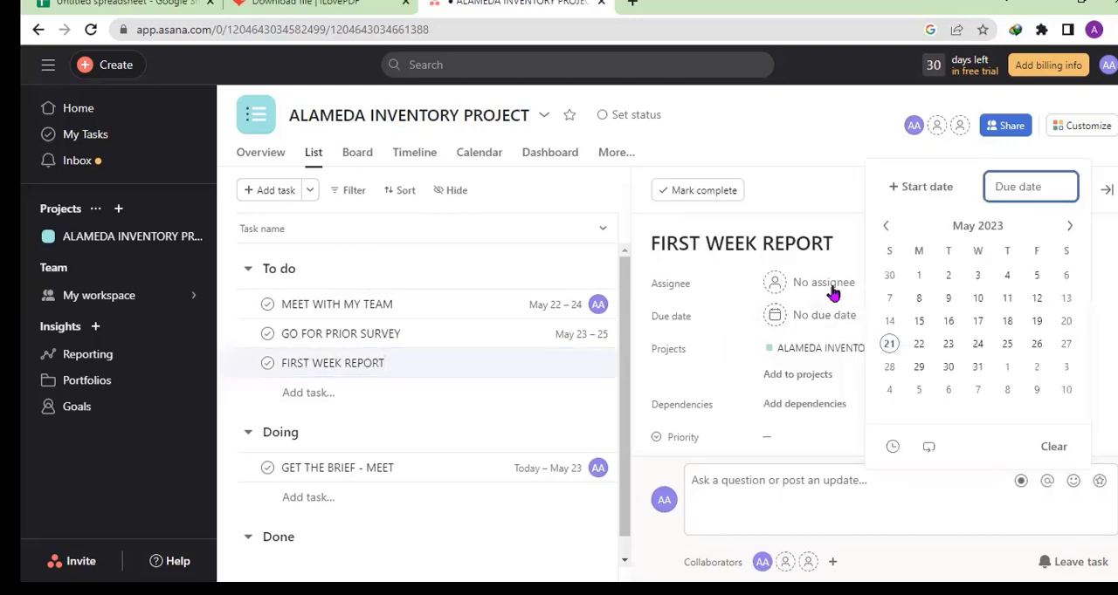
pyautogui.click(829, 282)
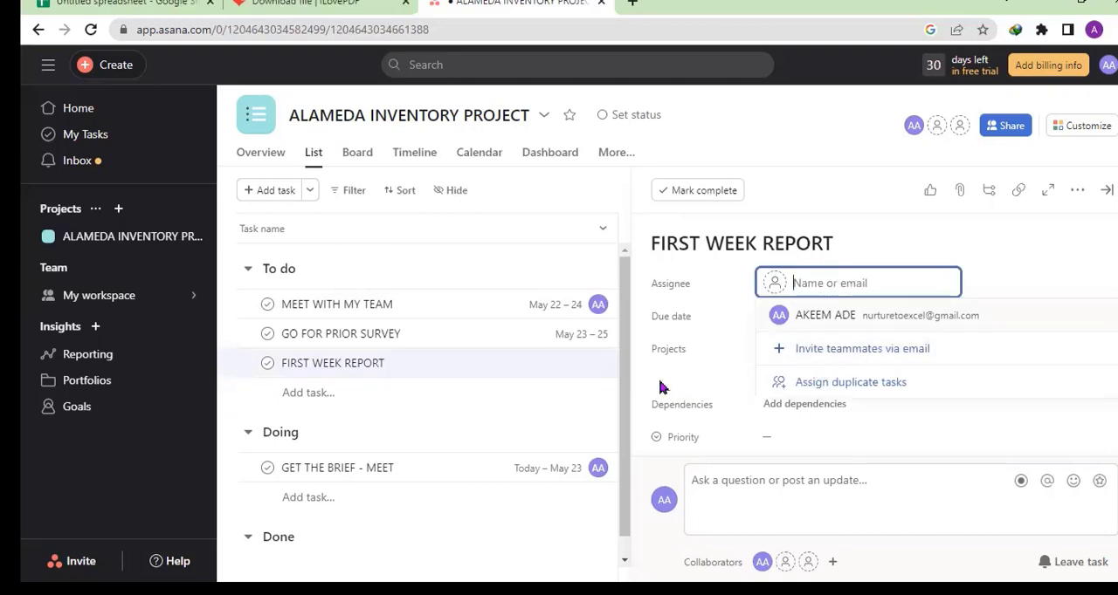
pyautogui.press('Escape')
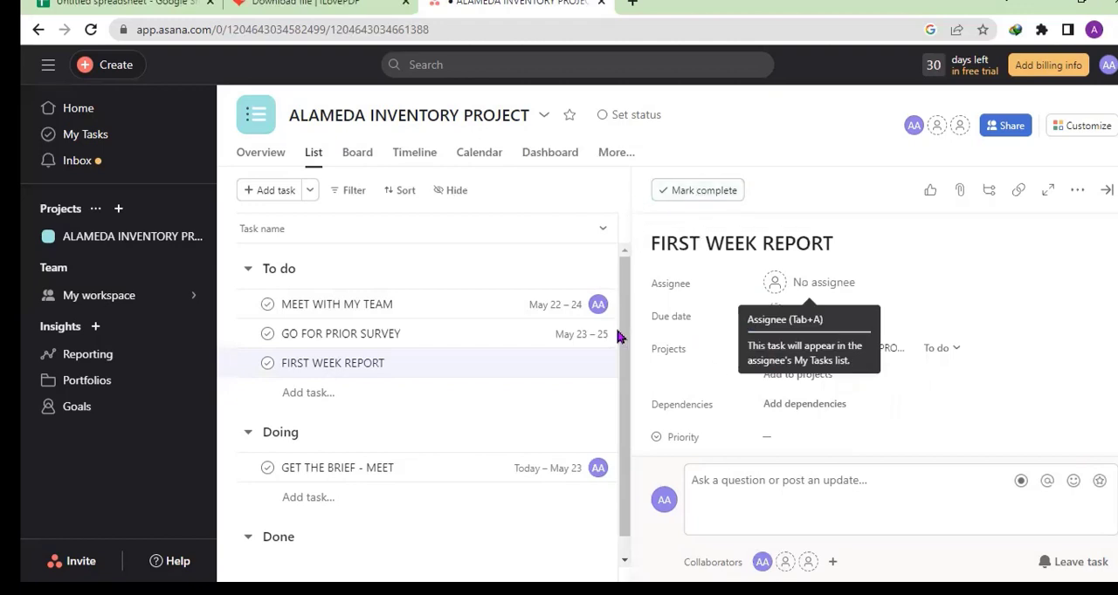
# - View the project's dashboard charts and return to the project's task list
pyautogui.scroll(-1, 625, 340)
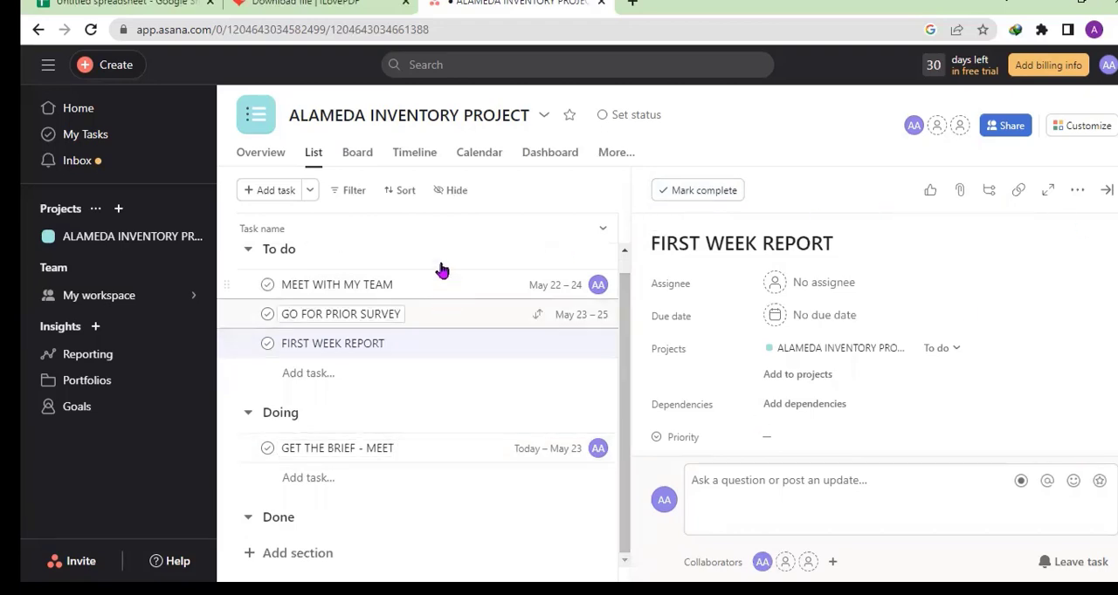
pyautogui.click(550, 155)
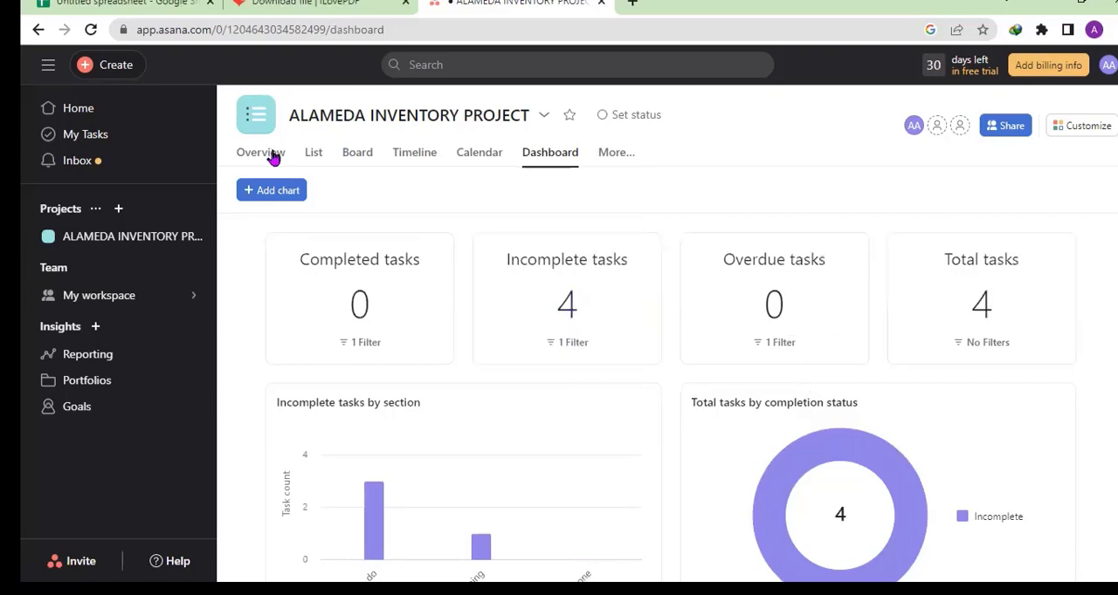
pyautogui.click(156, 236)
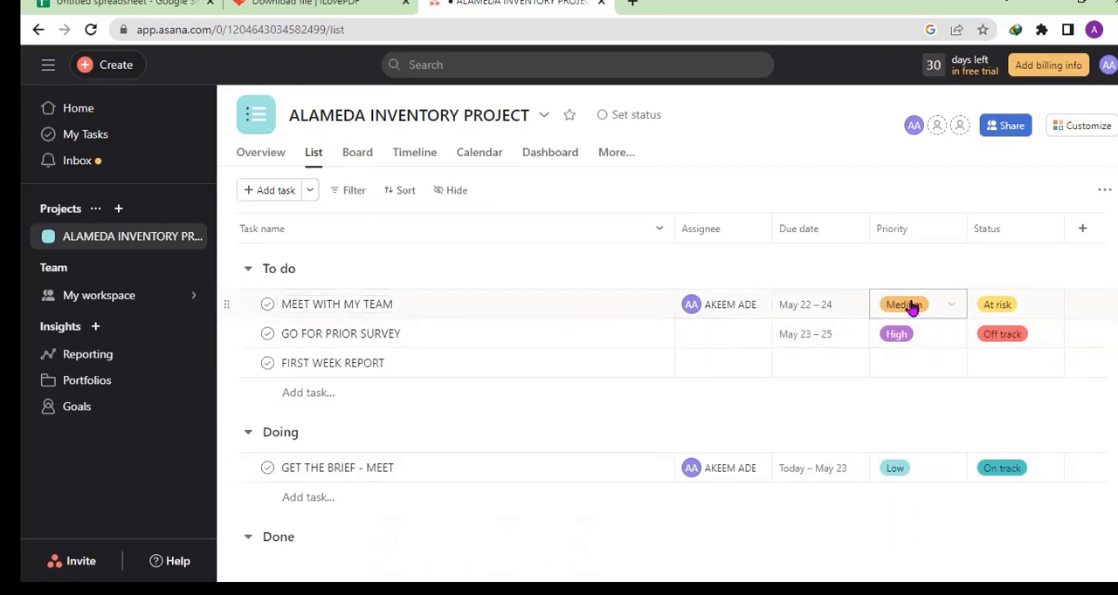
# - Move the MEET WITH MY TEAM task from the To do section to Done
pyautogui.click(495, 317)
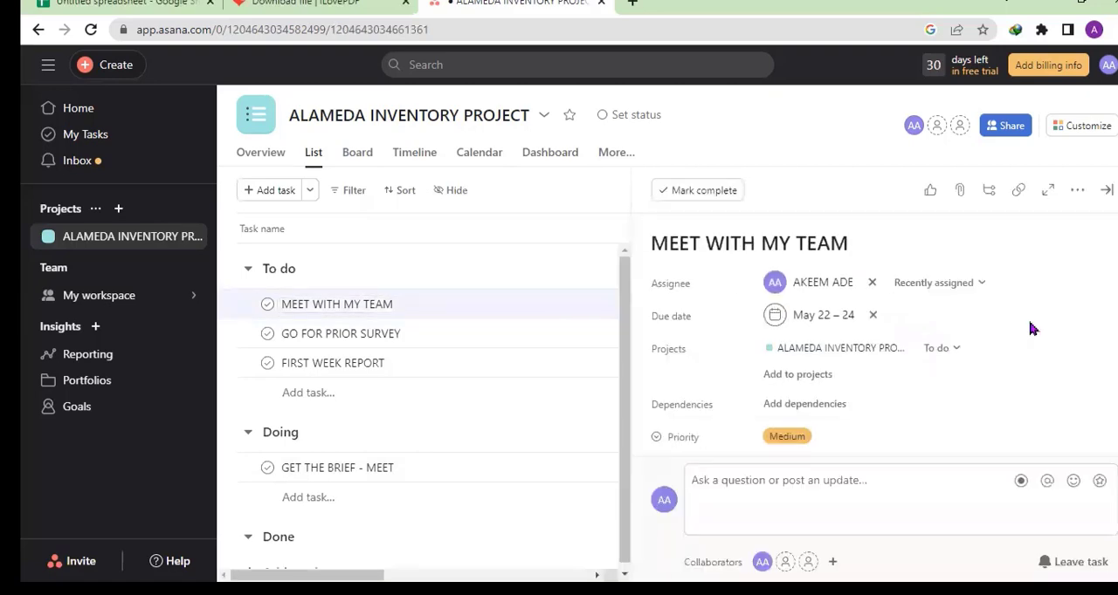
pyautogui.click(780, 491)
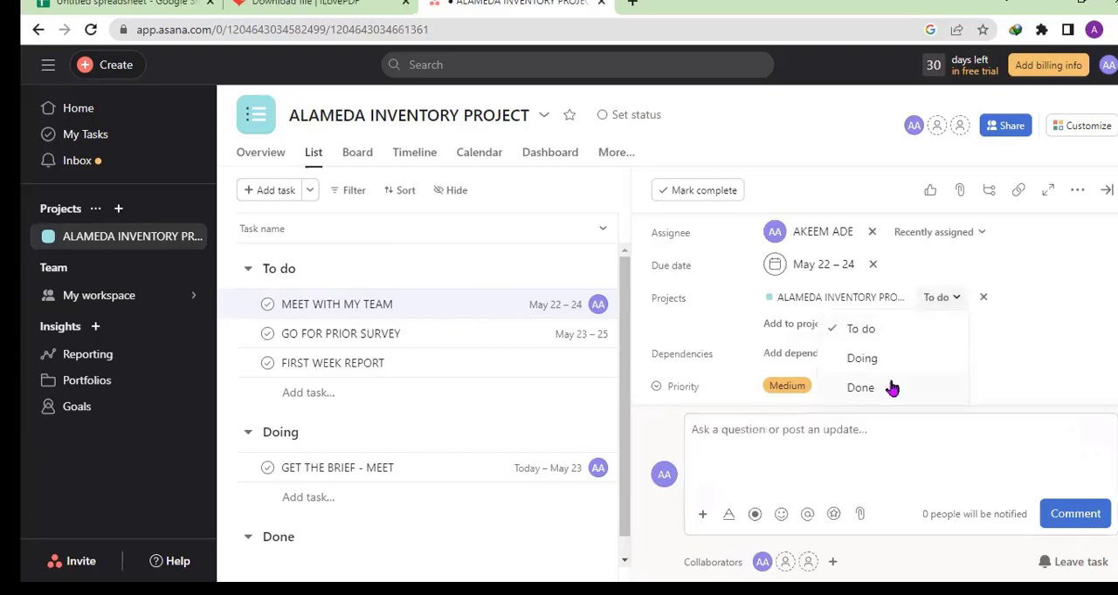
pyautogui.click(892, 387)
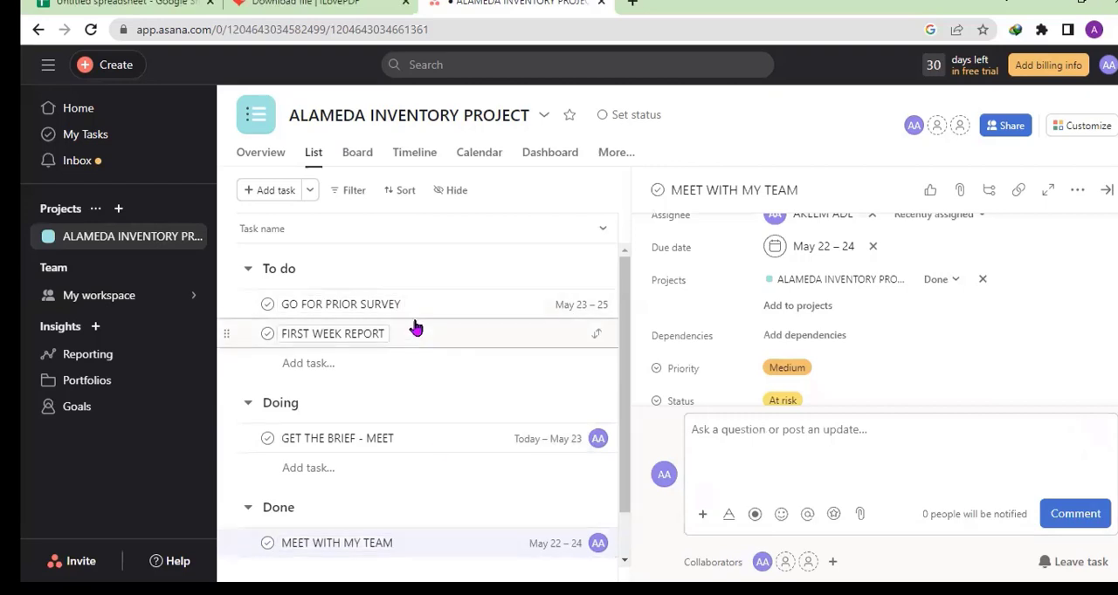
pyautogui.click(321, 311)
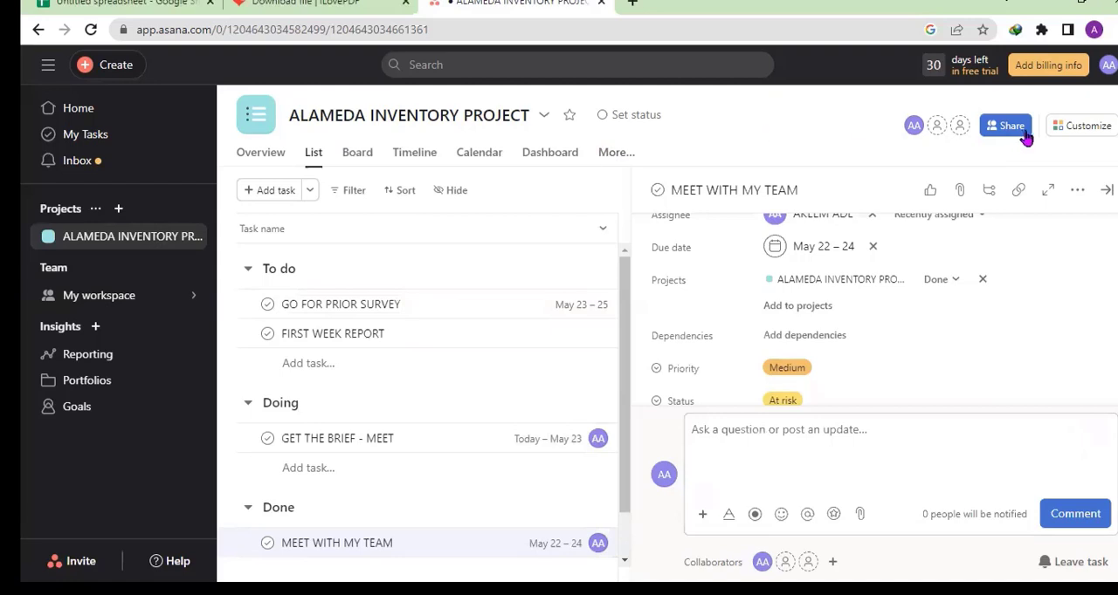
# - Look through the project's customization options, from fields and rules to apps, forms and task templates, without adding any
pyautogui.click(1077, 129)
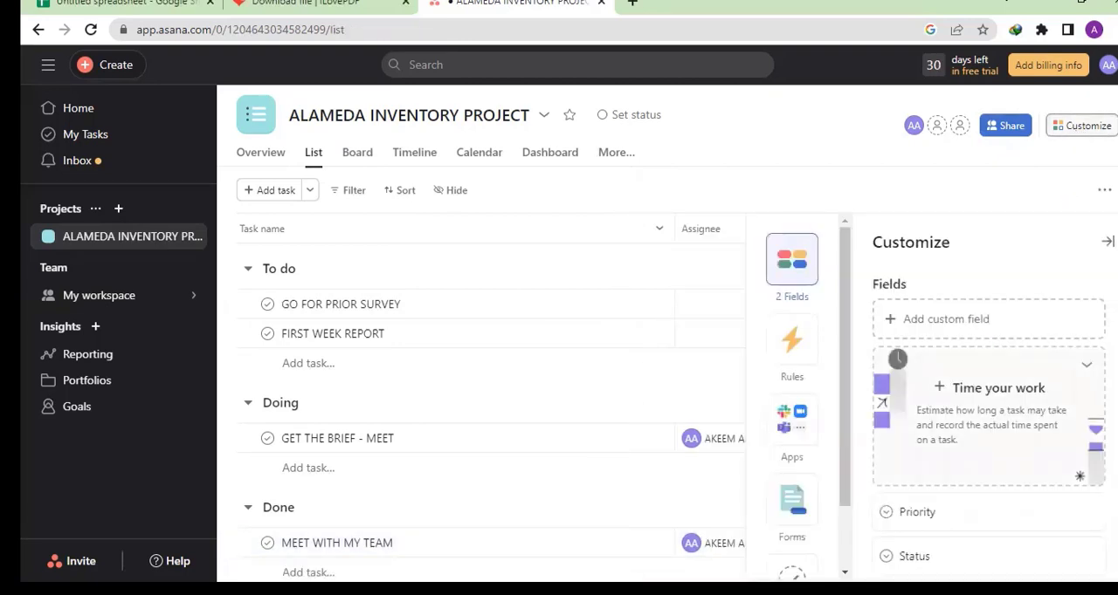
pyautogui.scroll(-4, 988, 393)
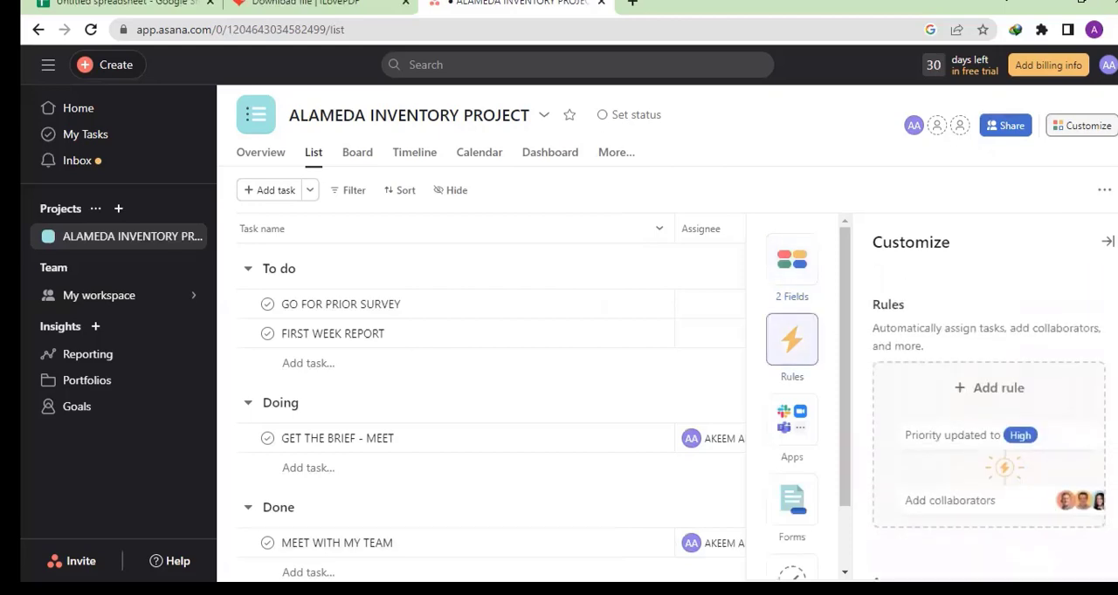
pyautogui.scroll(-3, 989, 425)
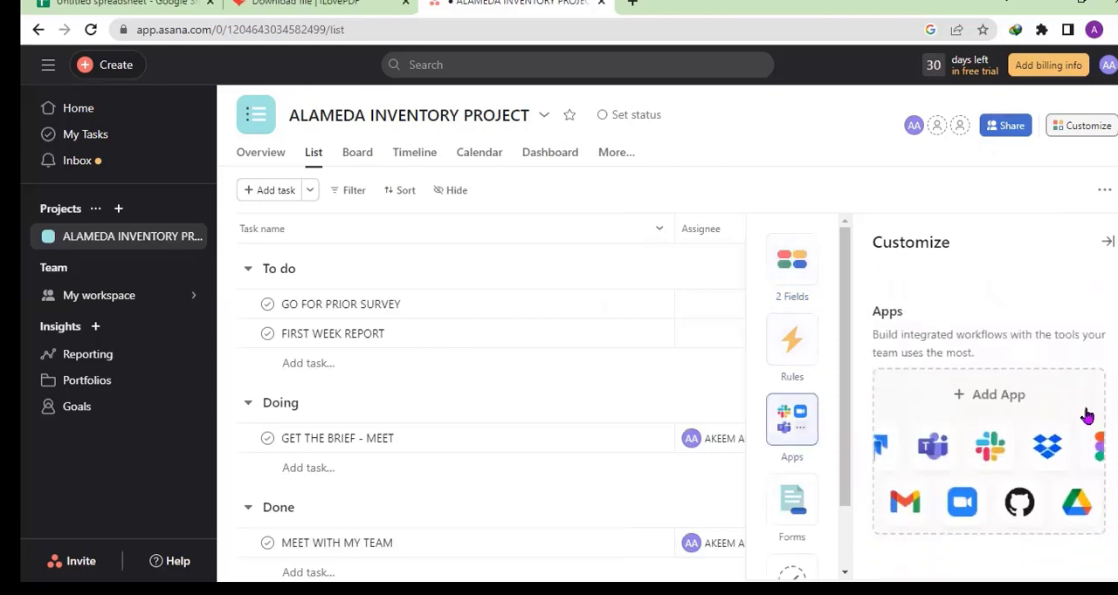
pyautogui.scroll(-3, 988, 437)
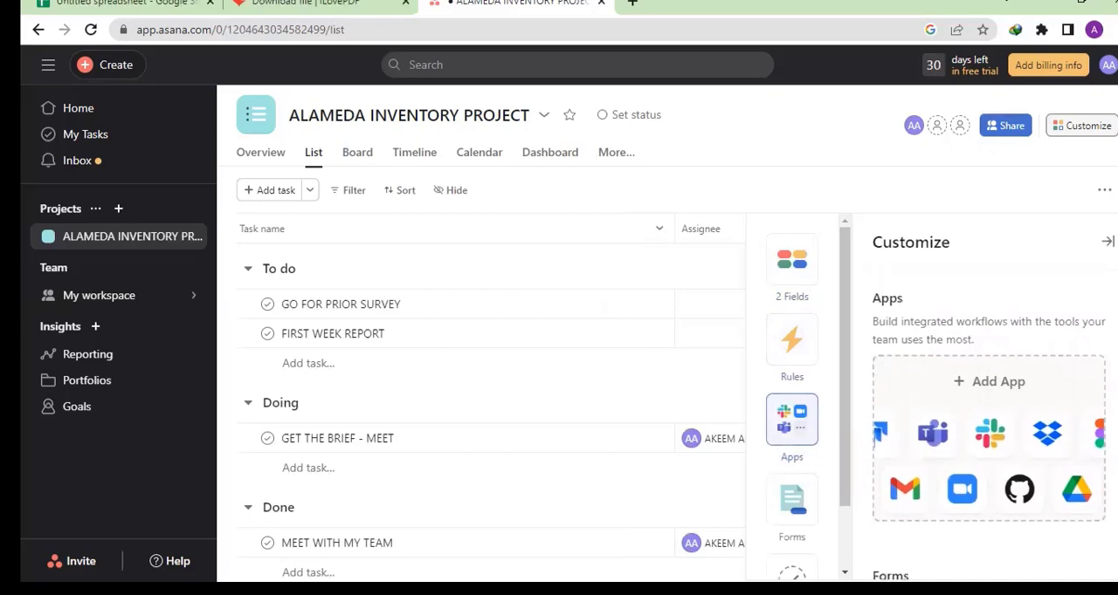
pyautogui.scroll(-1, 989, 437)
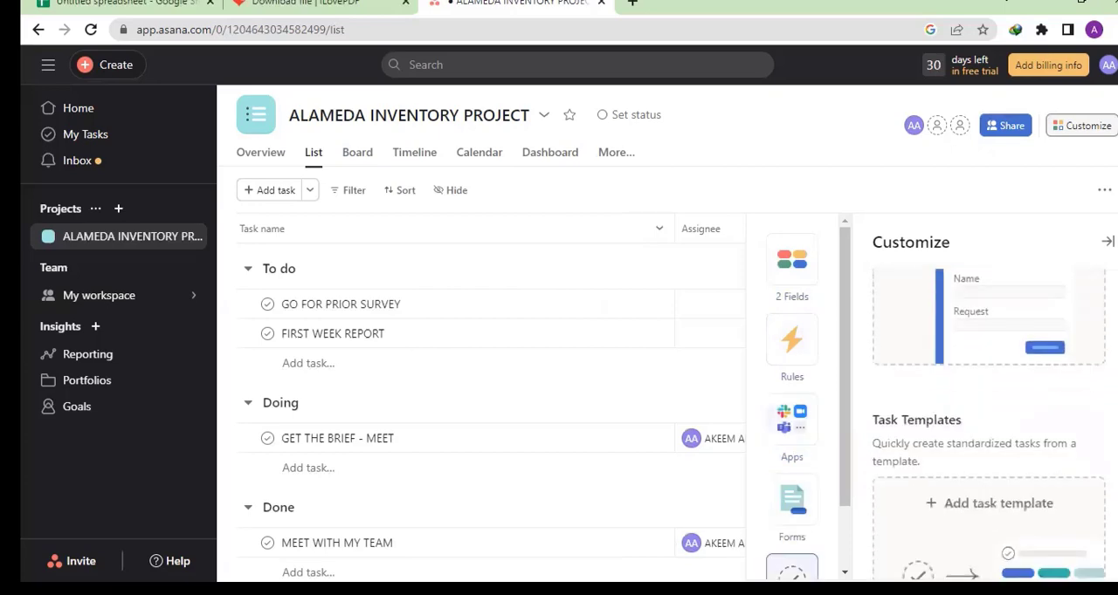
pyautogui.scroll(10, 988, 436)
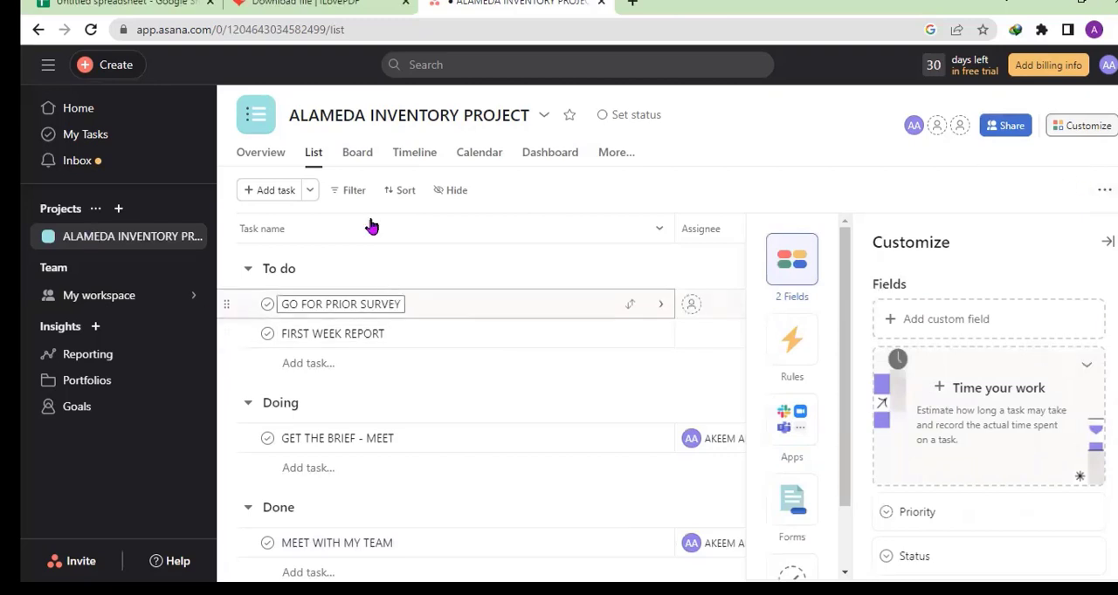
# - View the project's overview page and return to its task list
pyautogui.click(268, 156)
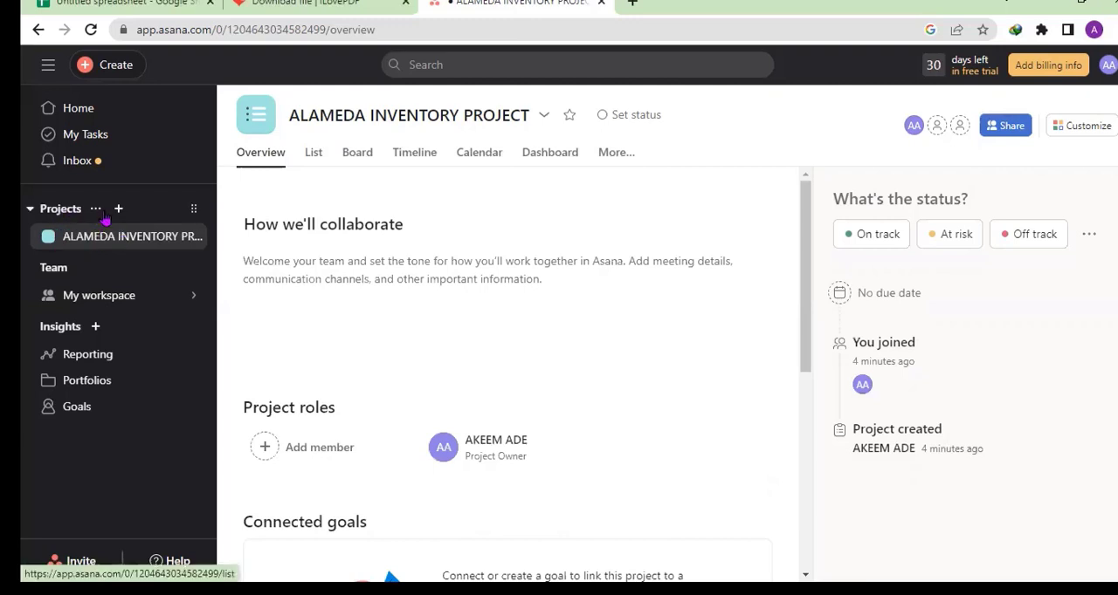
pyautogui.click(158, 244)
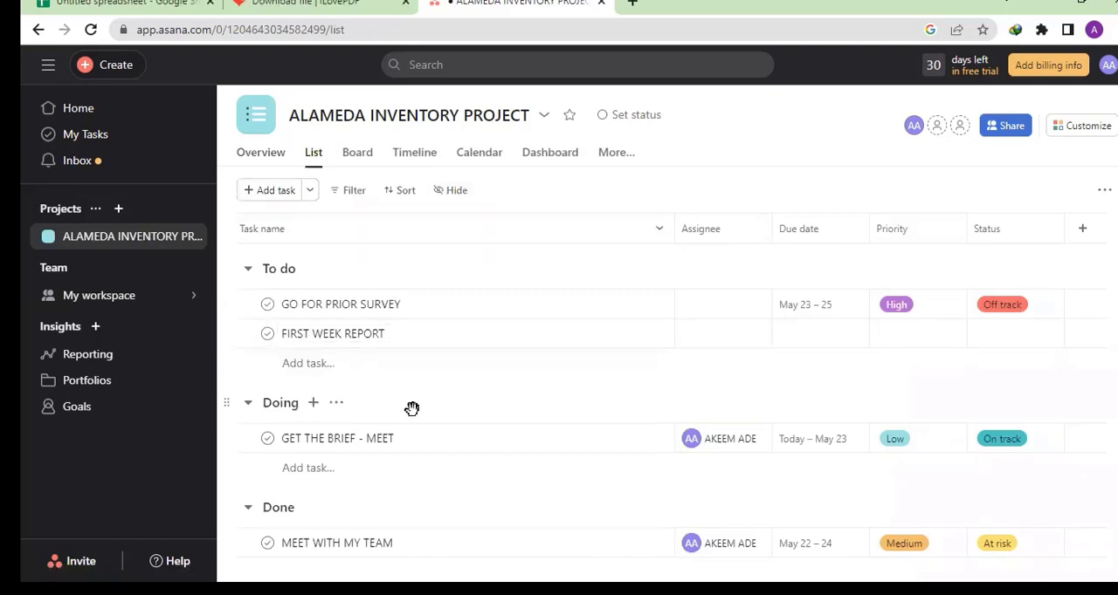
# - Look at the GO FOR PRIOR SURVEY task's date picker and the Priority column's options without changing either
pyautogui.click(819, 308)
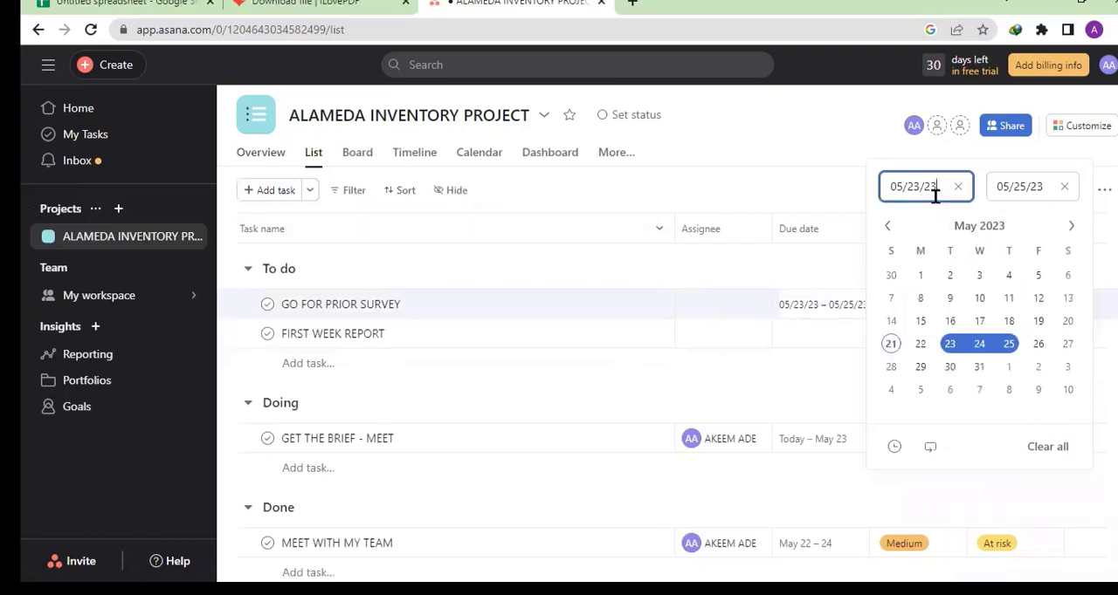
pyautogui.click(765, 254)
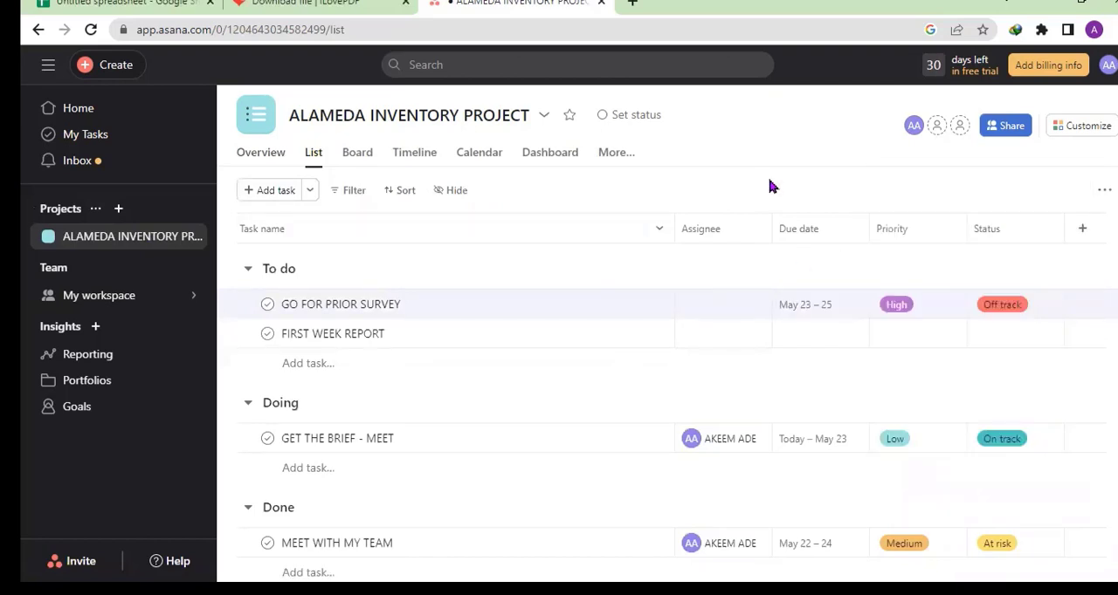
pyautogui.click(950, 229)
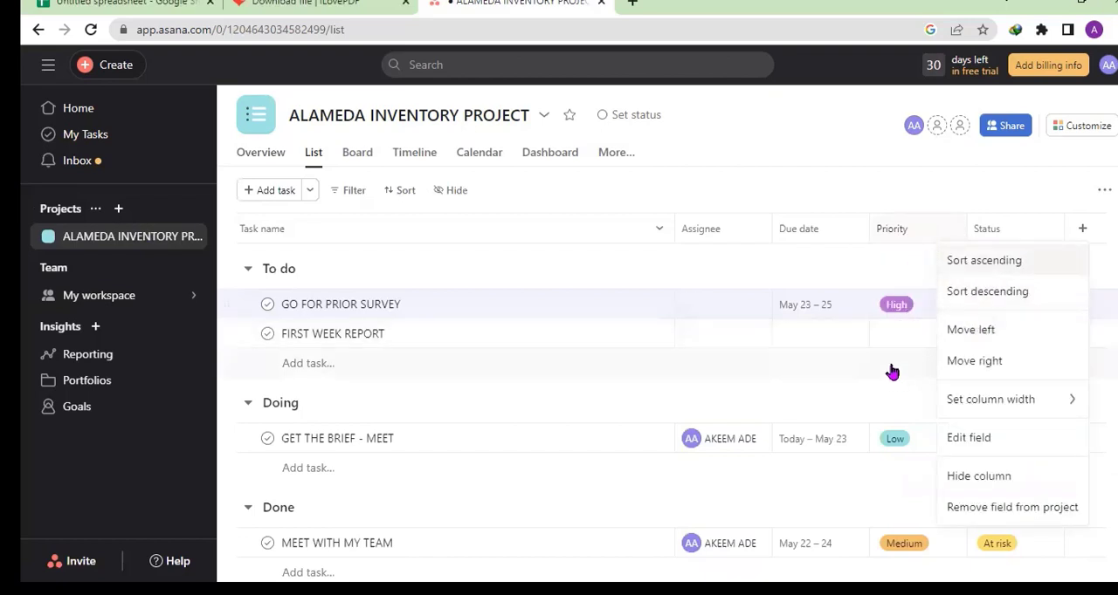
pyautogui.click(642, 188)
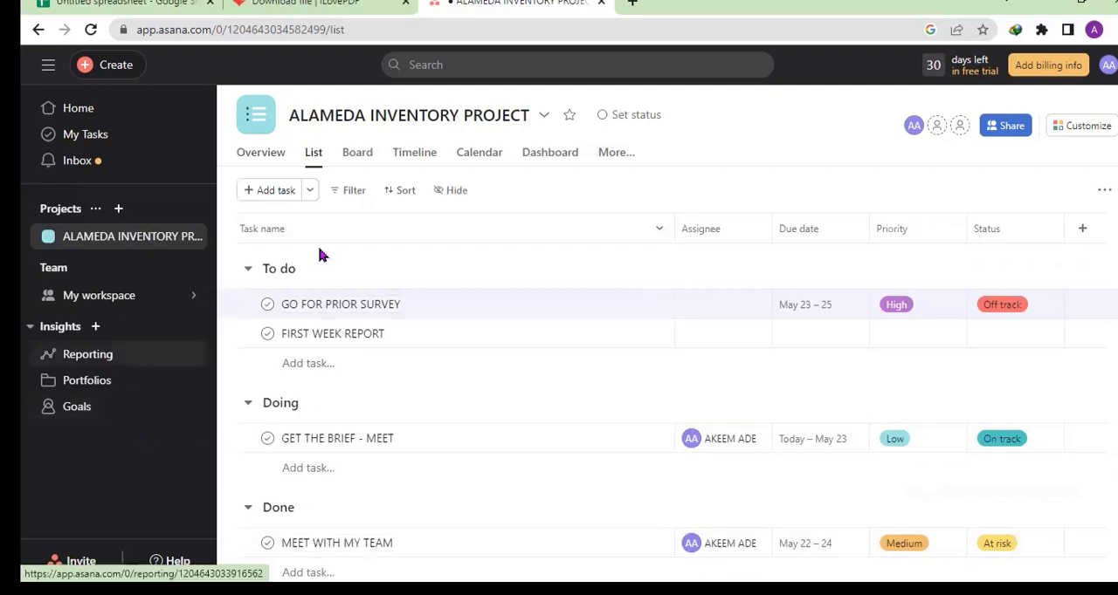
# - Examine the project's dashboard charts down to task completion over time, and list the additional project views
pyautogui.click(551, 153)
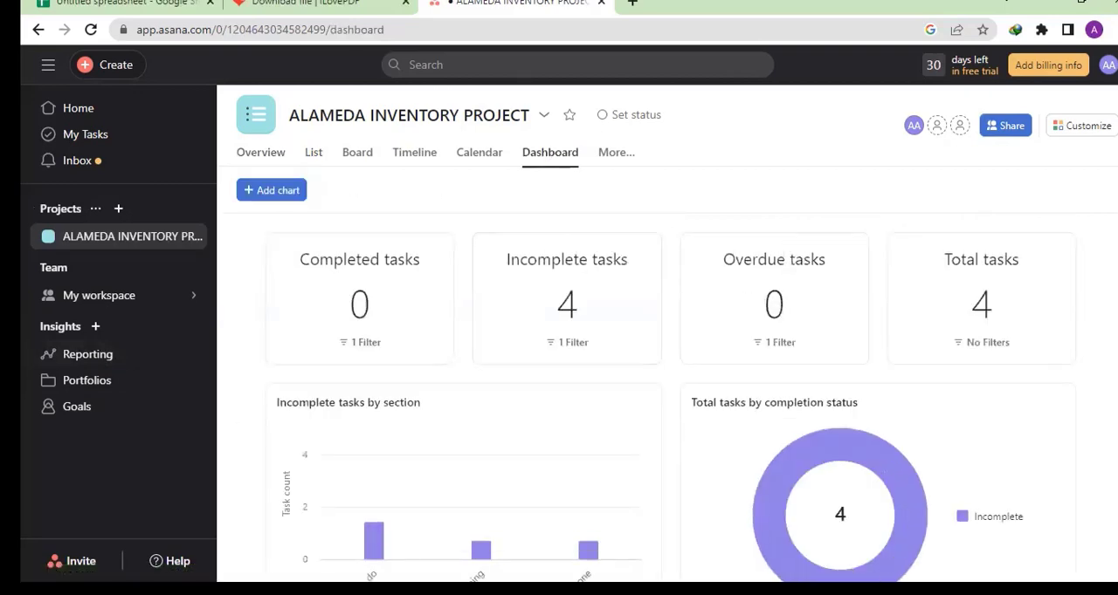
pyautogui.scroll(-3, 774, 296)
pyautogui.scroll(-2, 669, 393)
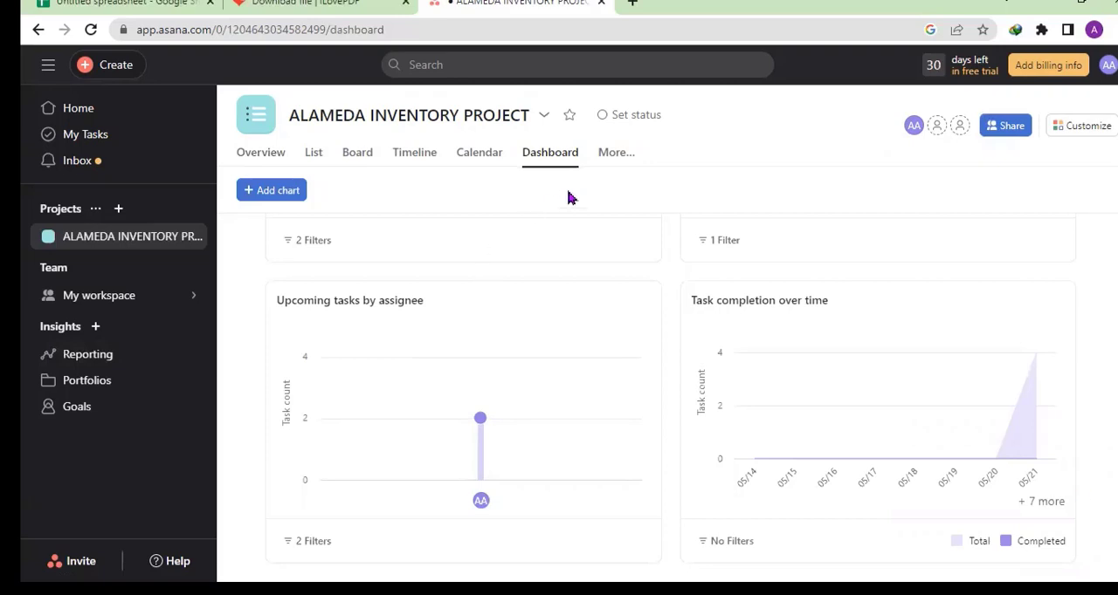
pyautogui.click(602, 171)
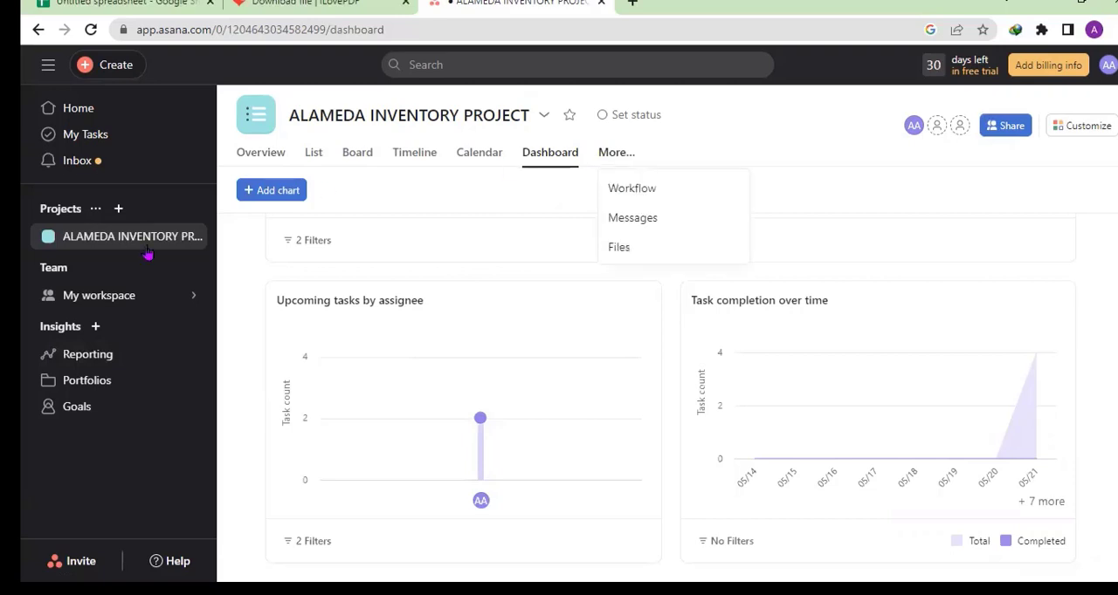
# - Open the Reporting page under Insights and look over its introduction to dashboards
pyautogui.click(88, 365)
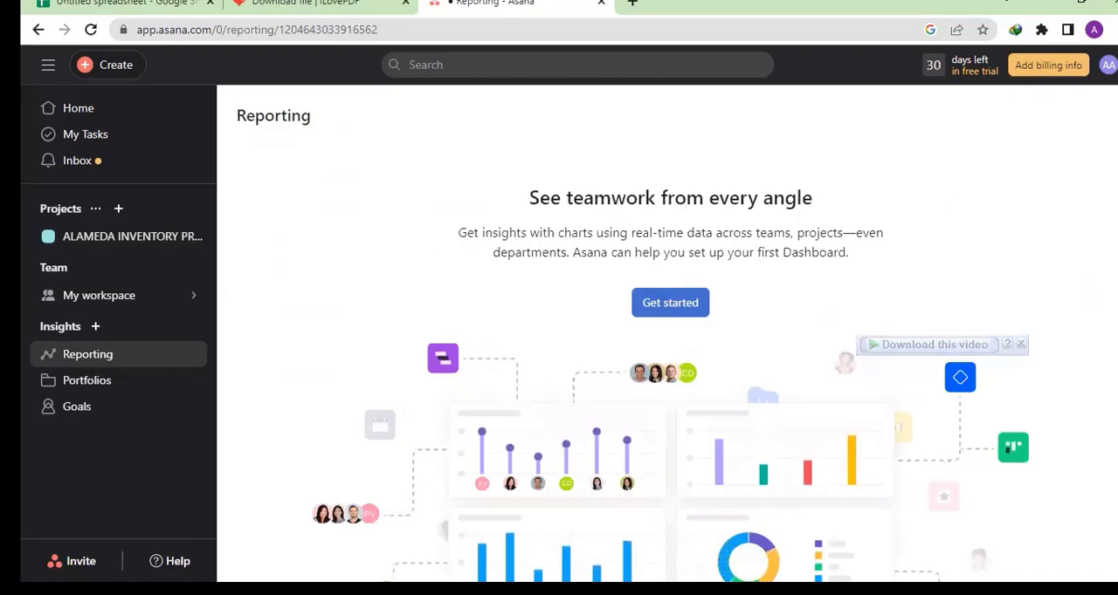
pyautogui.scroll(-2, 463, 238)
pyautogui.scroll(1, 463, 239)
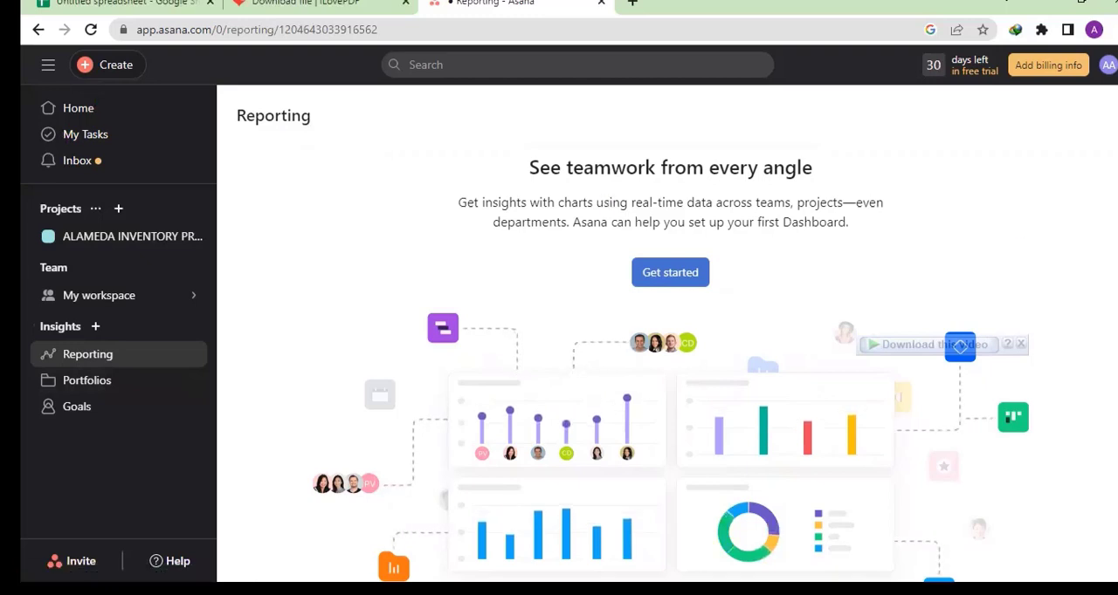
pyautogui.scroll(1, 670, 370)
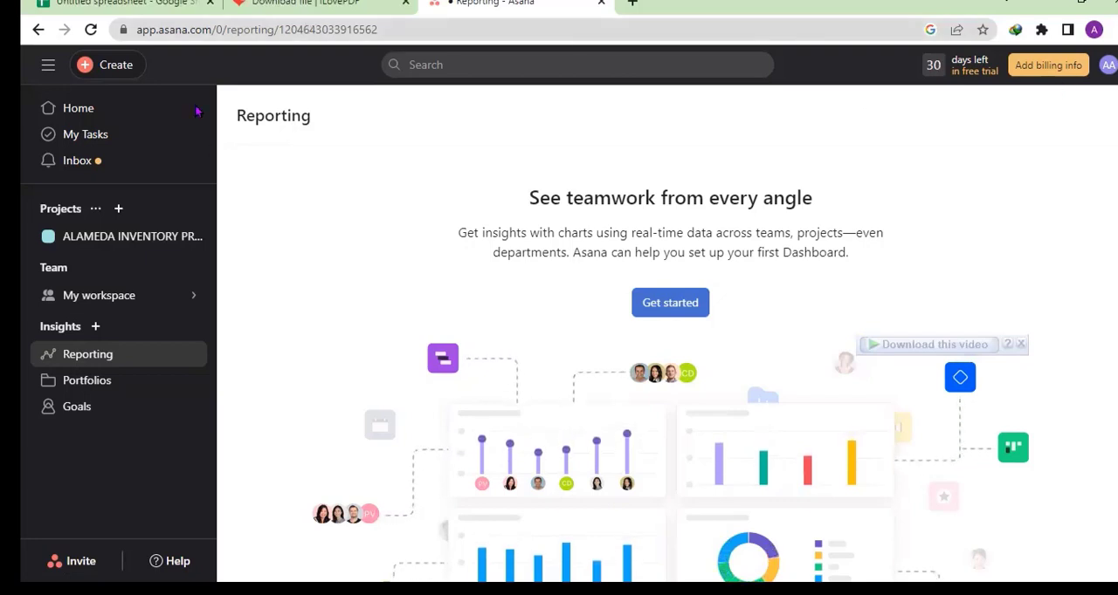
# - Go to the Asana home page, look briefly at the open iLovePDF page, and return to Asana
pyautogui.click(79, 112)
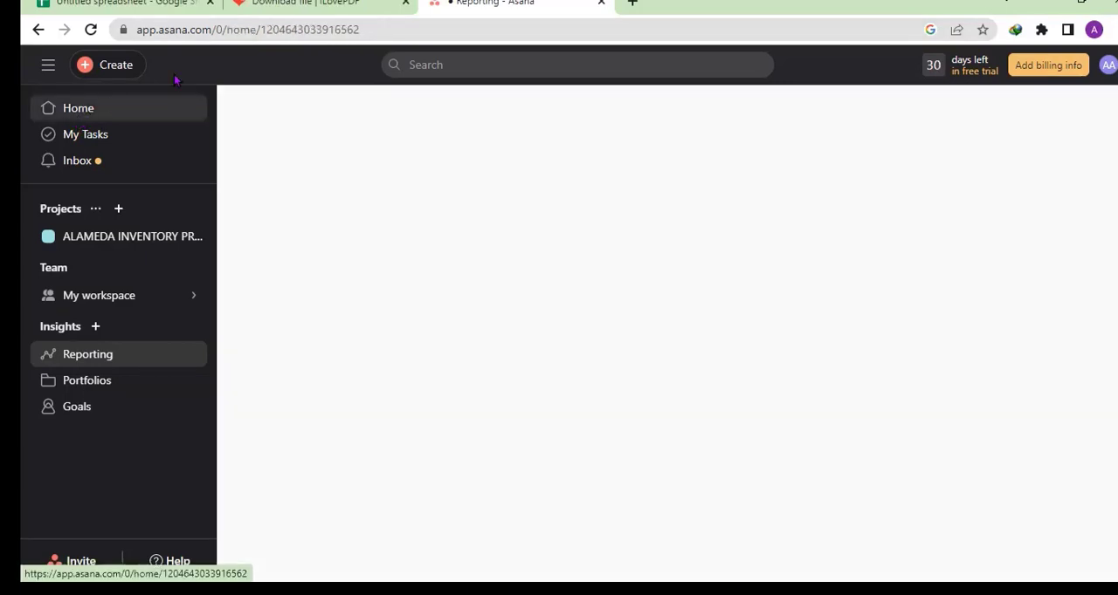
pyautogui.click(318, 4)
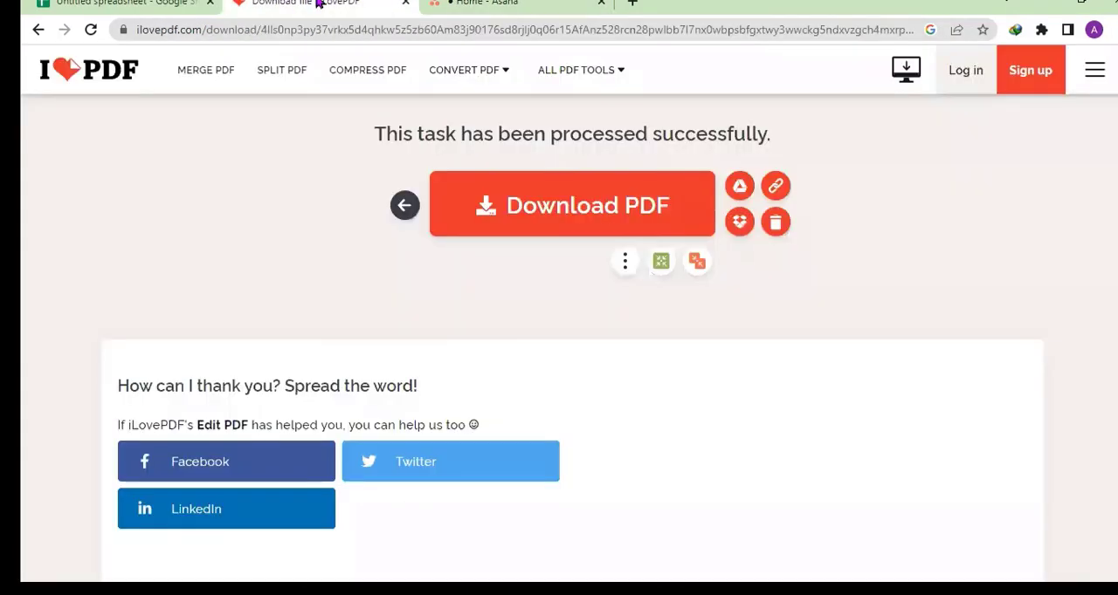
pyautogui.click(490, 4)
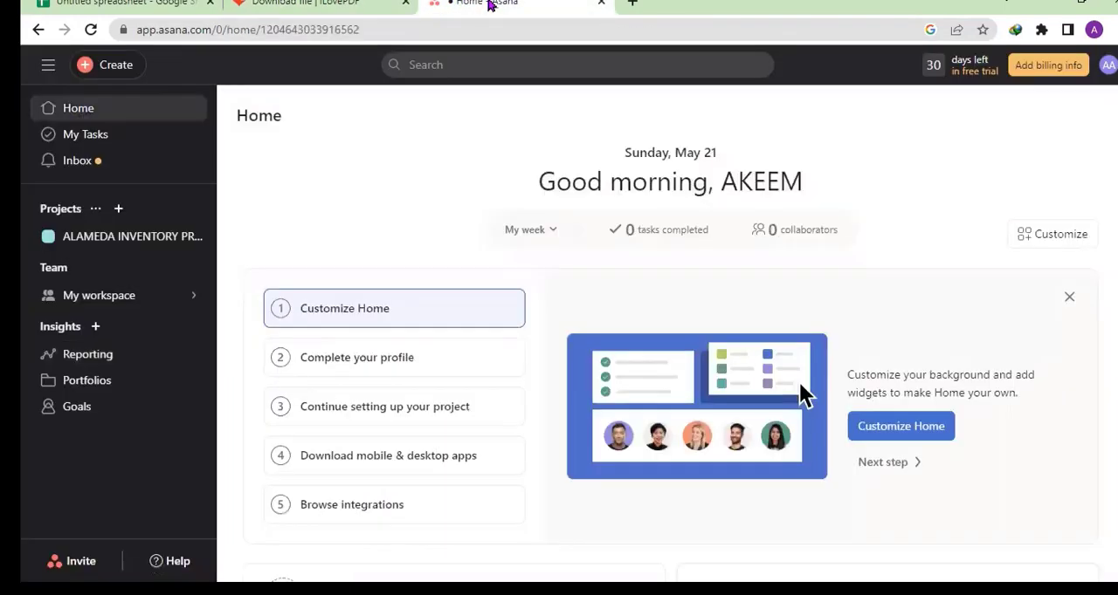